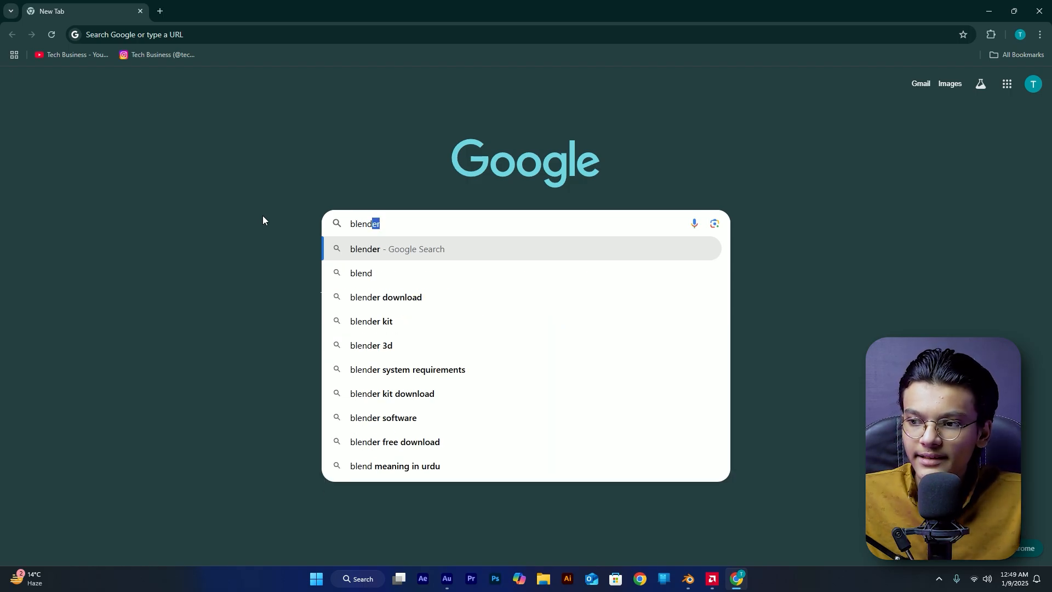
- Search Google for "blender download" and download the Windows installer of Blender 4.3.2 from blender.org
left_click(440, 300)
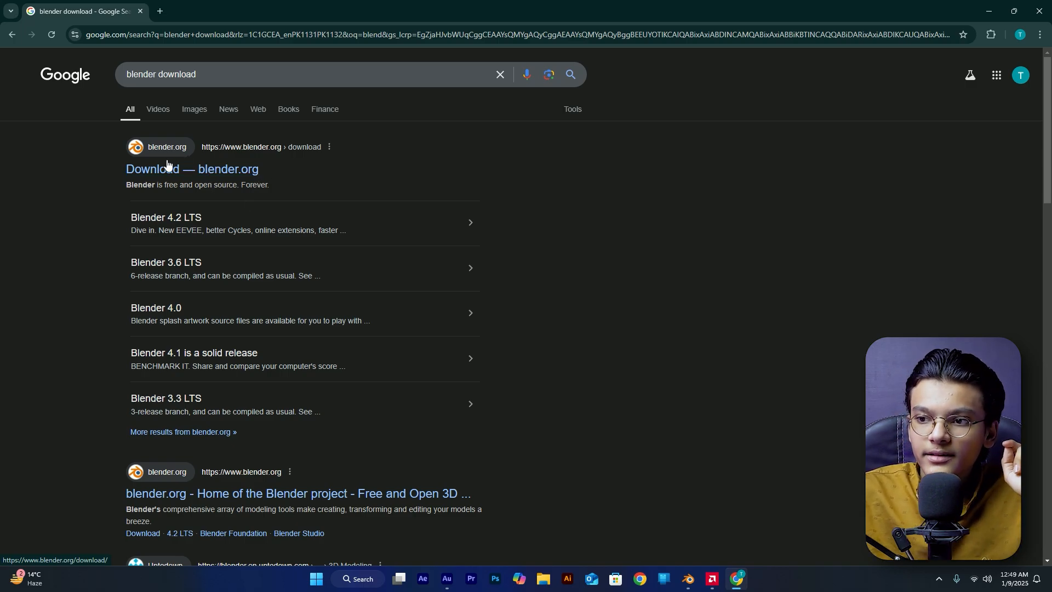
left_click(210, 170)
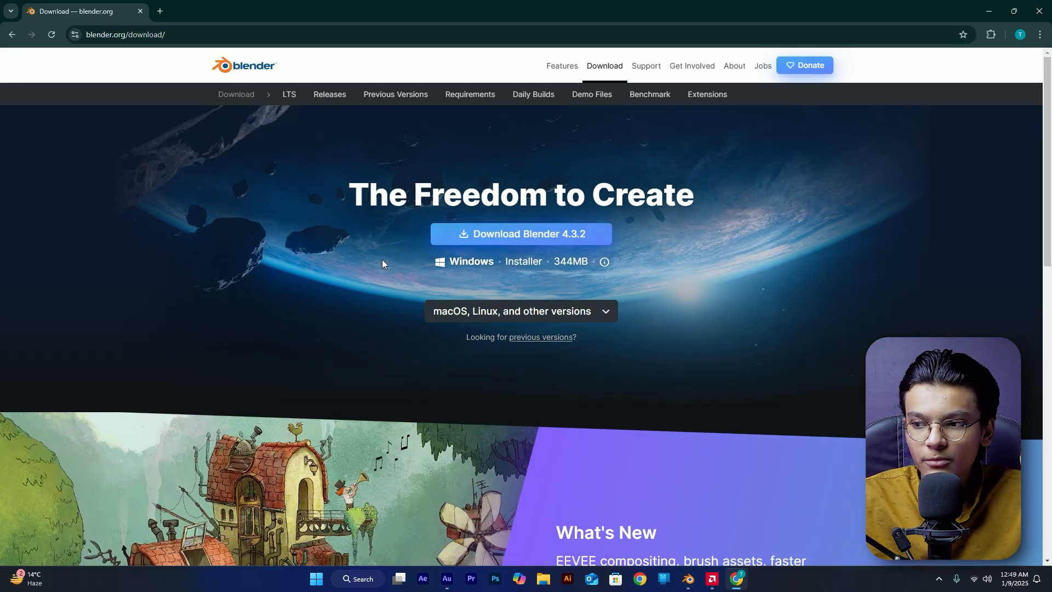
left_click(583, 311)
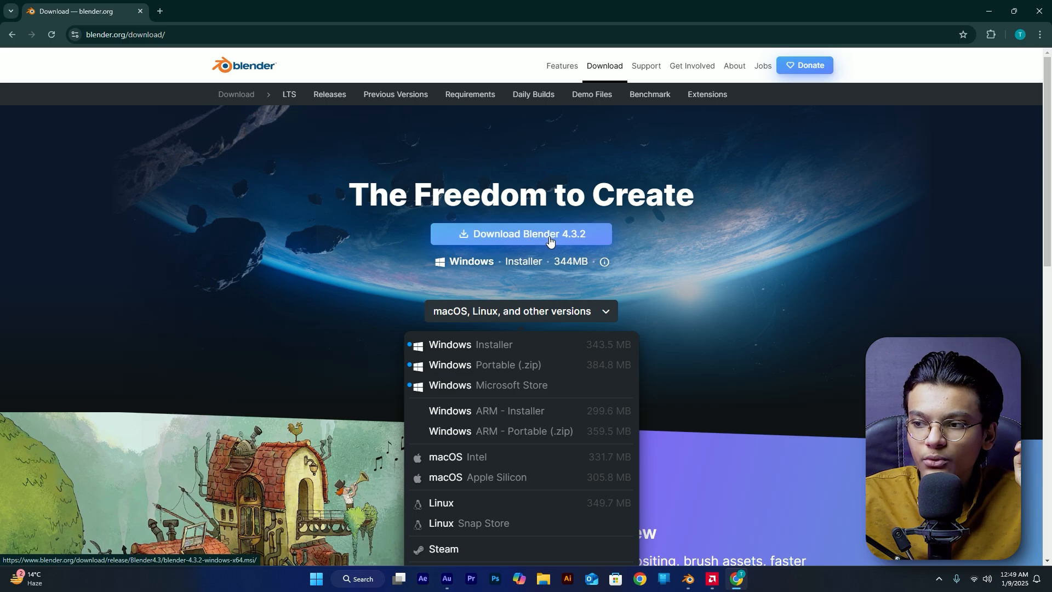
left_click(545, 343)
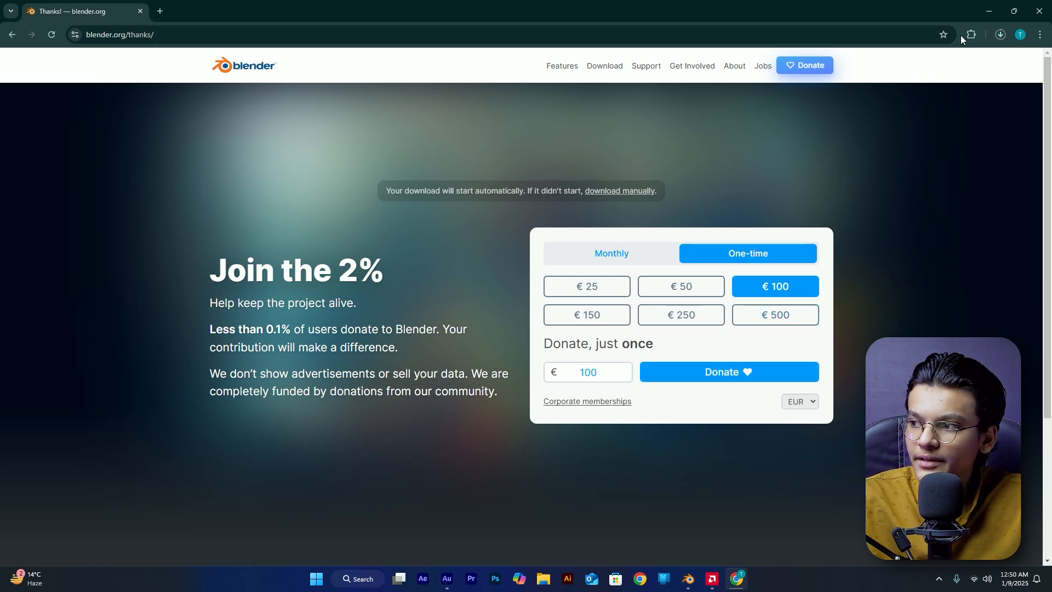
left_click(1000, 35)
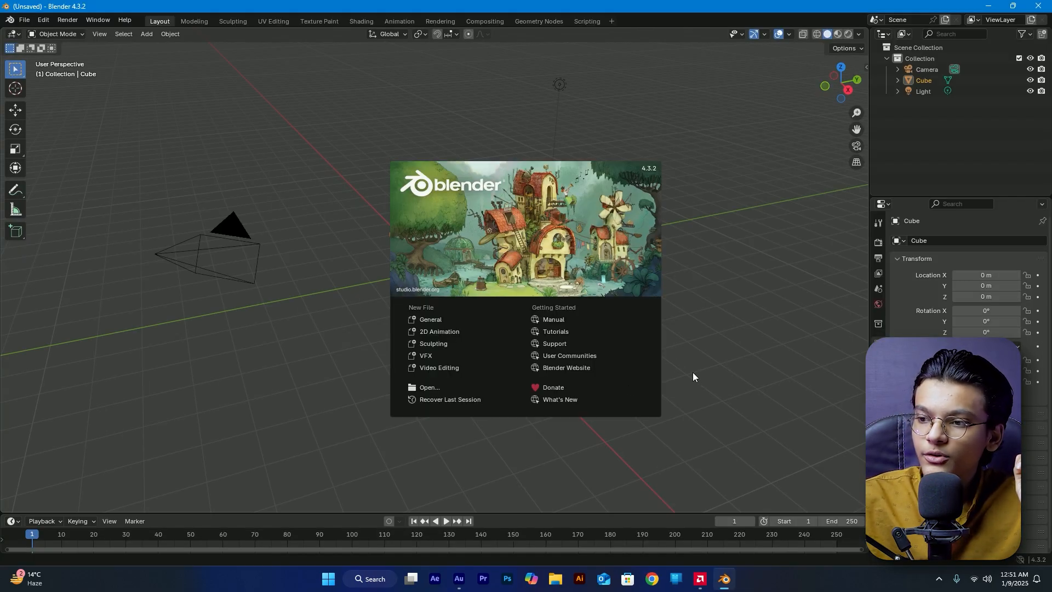
- Switch to Blender, start a new General file, and delete the default camera, cube and light
left_click(442, 320)
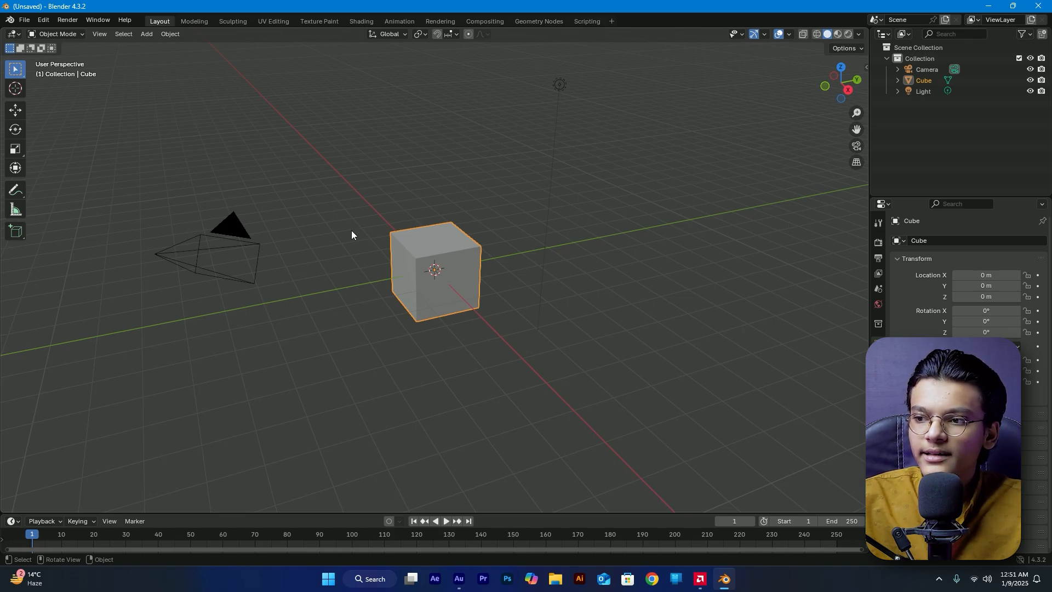
left_click(248, 241)
left_click(564, 84)
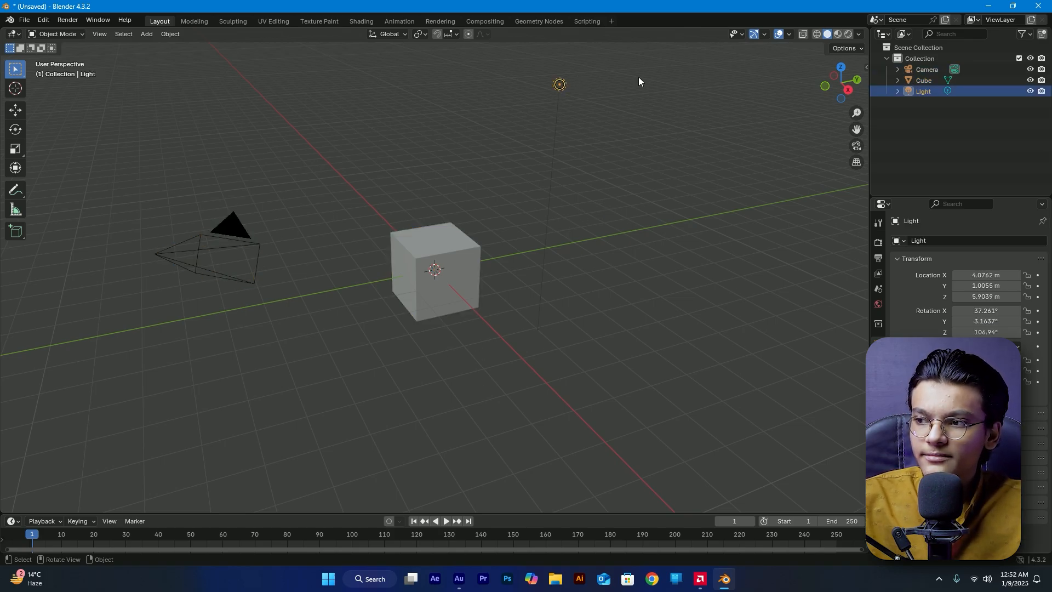
middle_click_drag(625, 80, 459, 259)
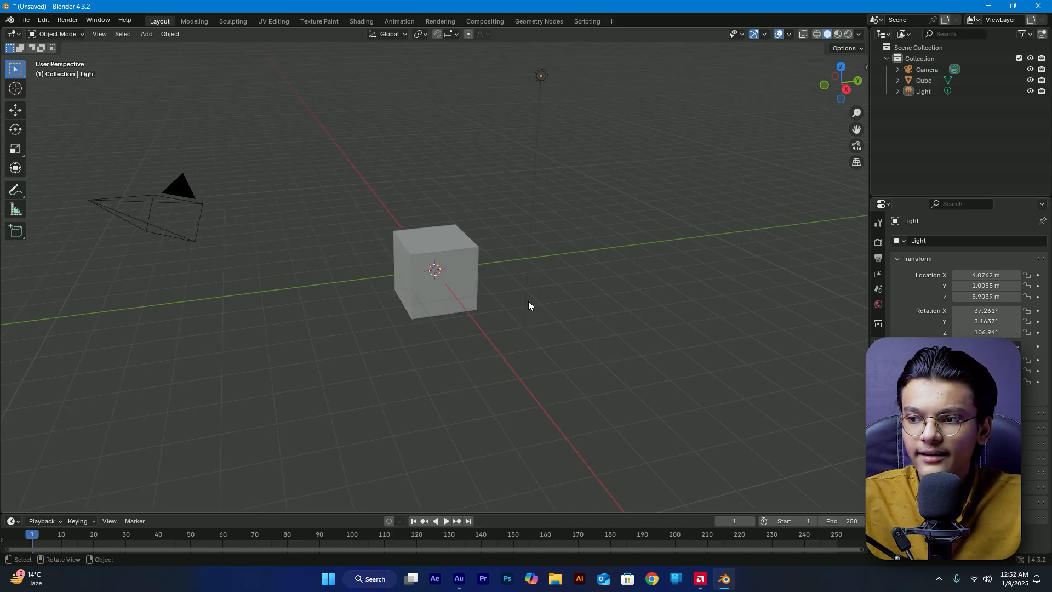
middle_click_drag(534, 308, 503, 296)
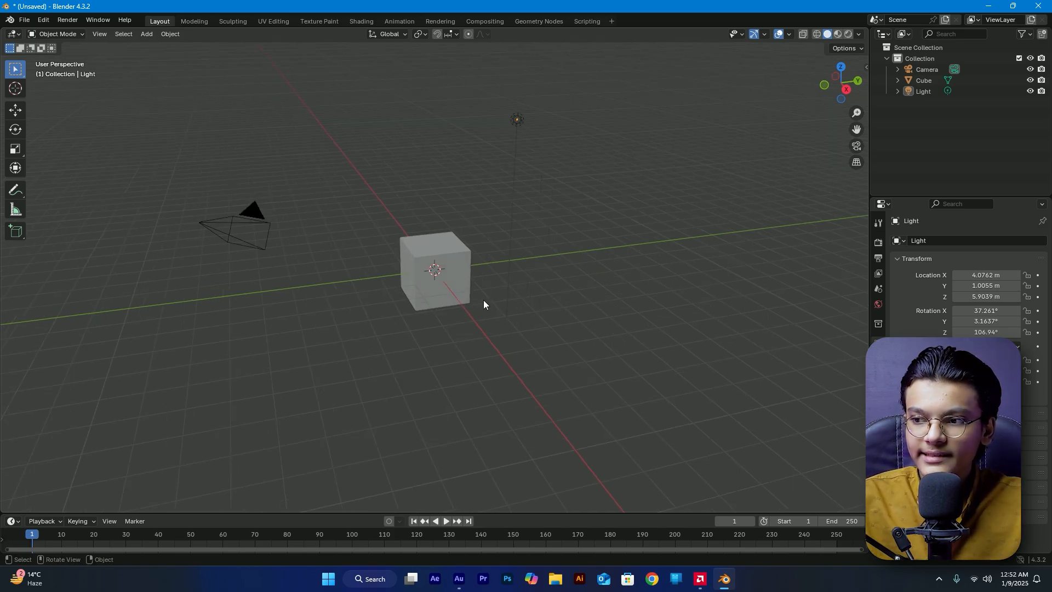
left_click_drag(174, 127, 686, 325)
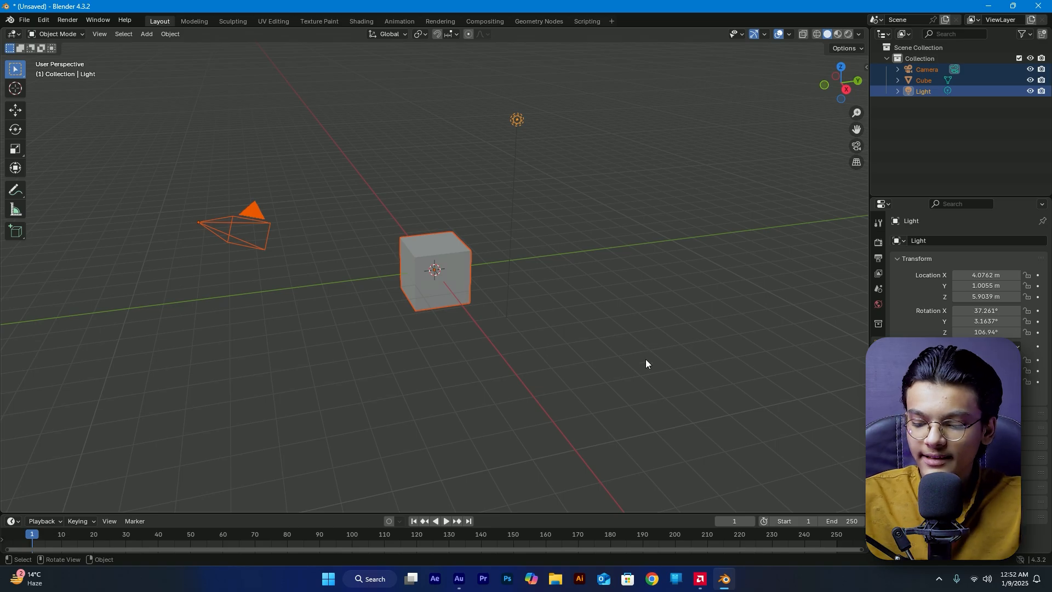
key("Delete")
middle_click_drag(327, 329, 474, 297)
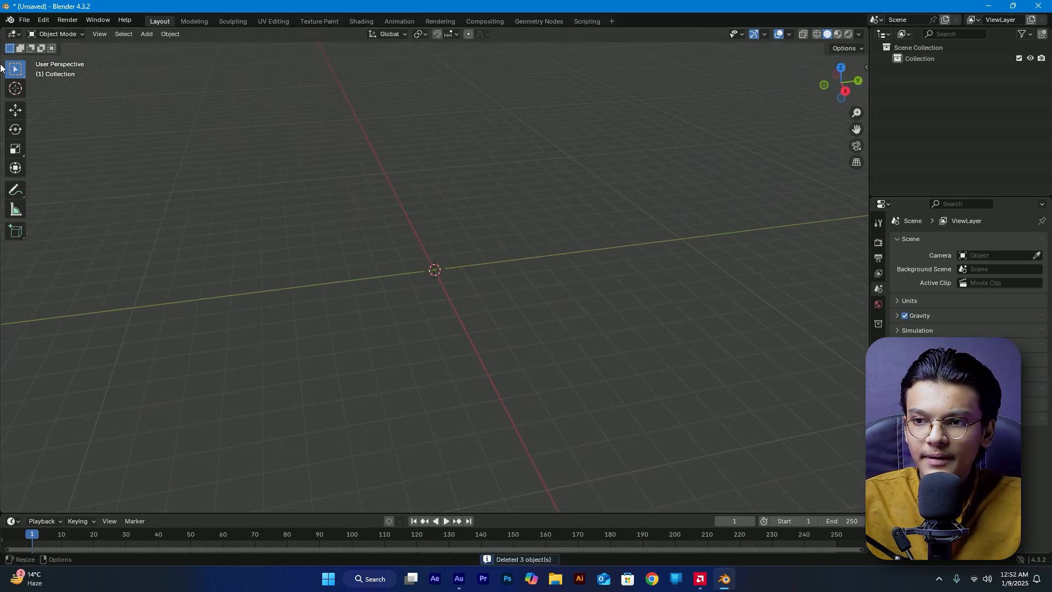
- Try the Move tool in the 3D viewport and return to the Select Box tool
left_click(13, 111)
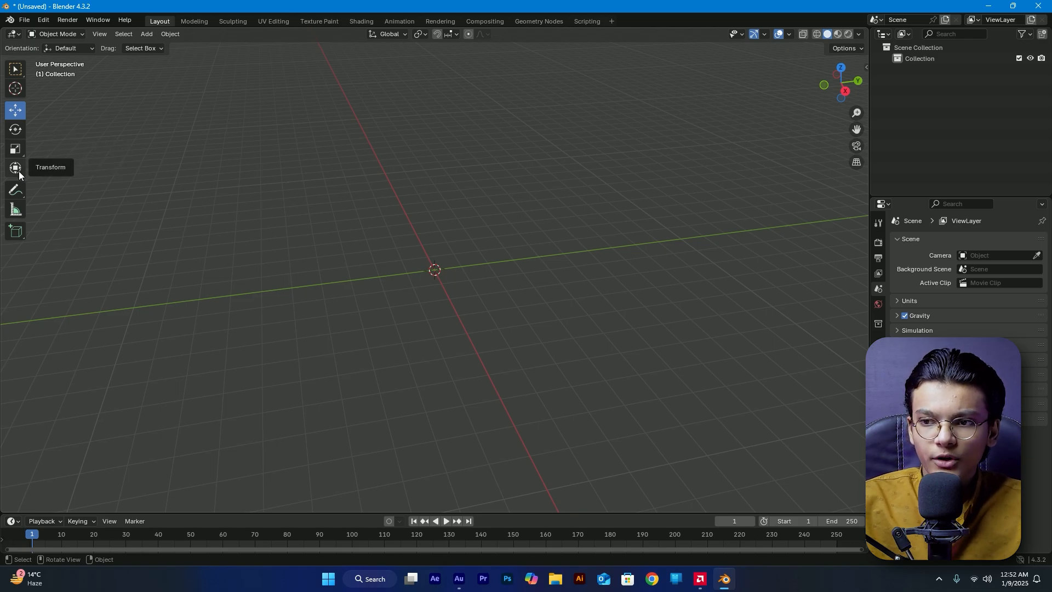
left_click(13, 70)
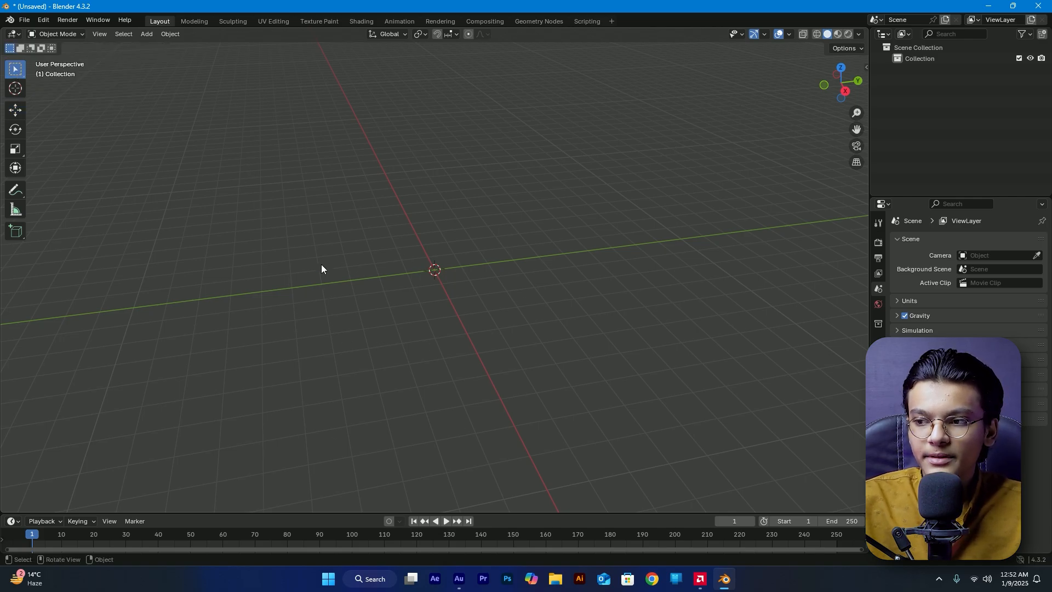
left_click_drag(237, 141, 706, 447)
middle_click_drag(401, 301, 518, 274)
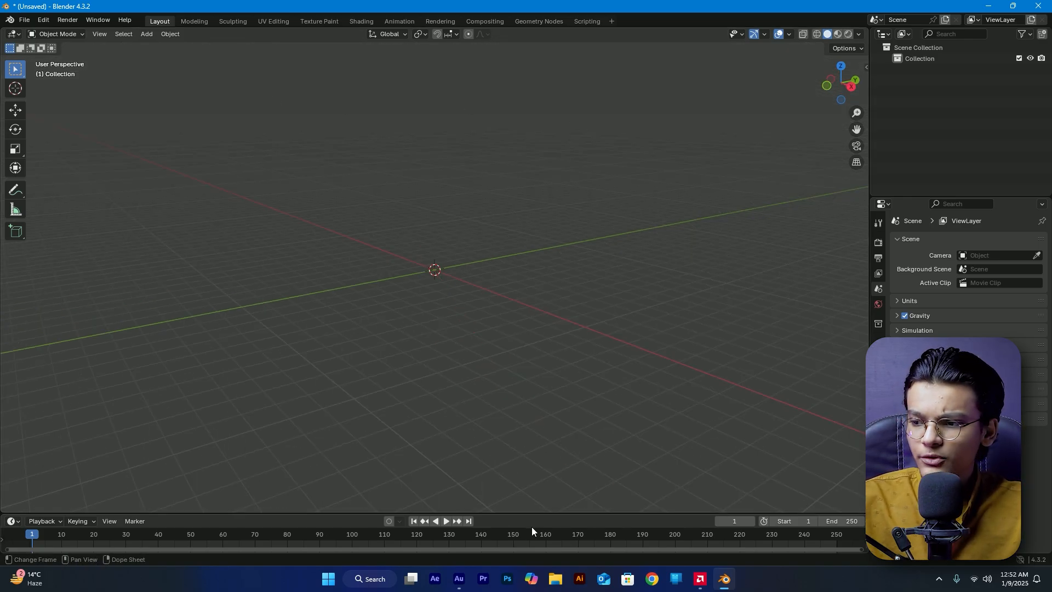
- Make the timeline area slightly taller by shifting its border with the 3D viewport
left_click_drag(545, 513, 551, 404)
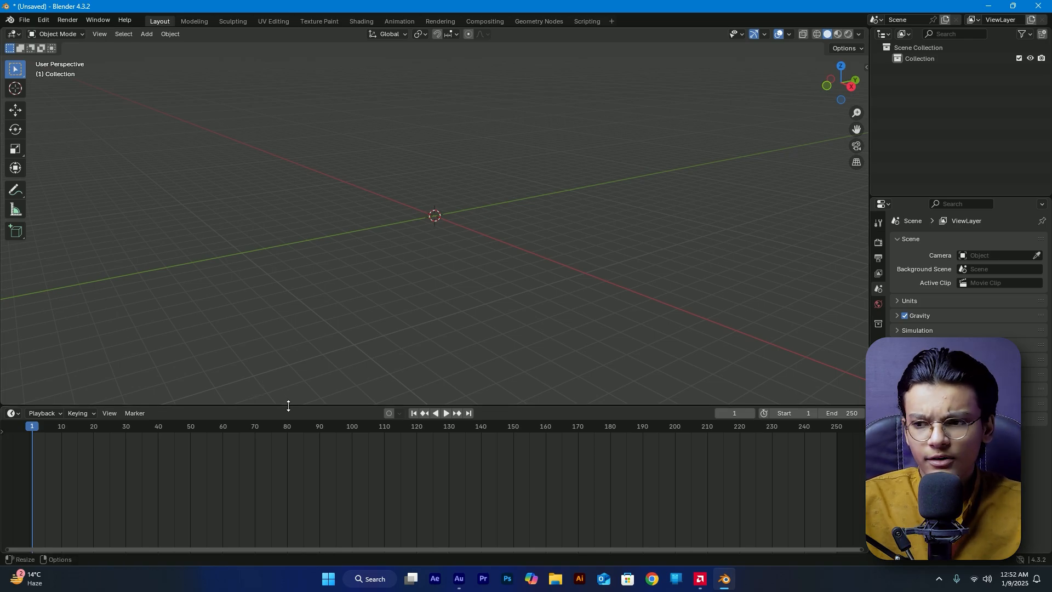
left_click_drag(288, 405, 289, 425)
middle_click_drag(418, 271, 401, 449)
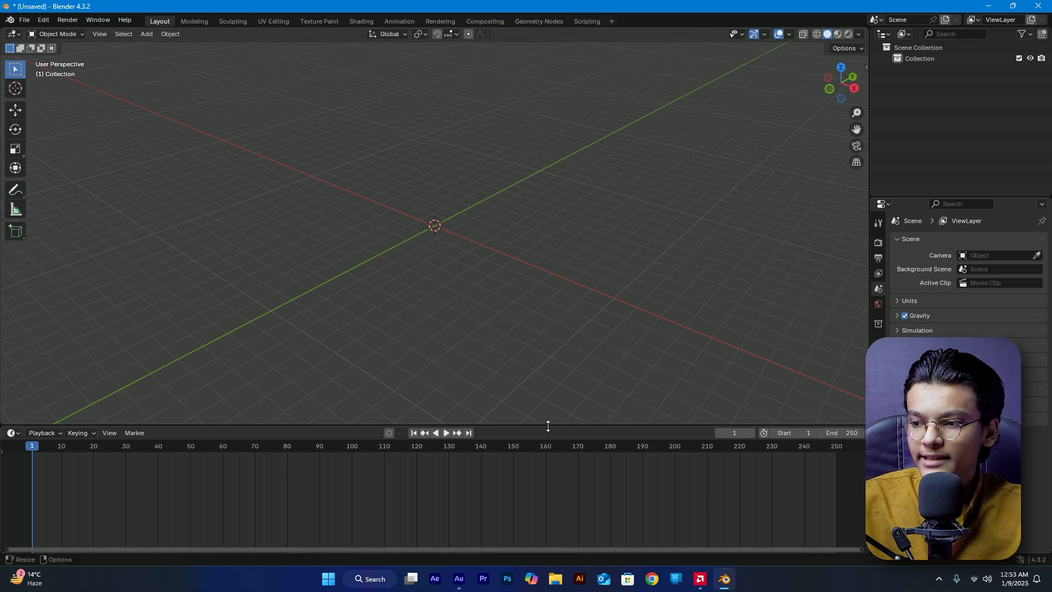
left_click_drag(545, 426, 545, 484)
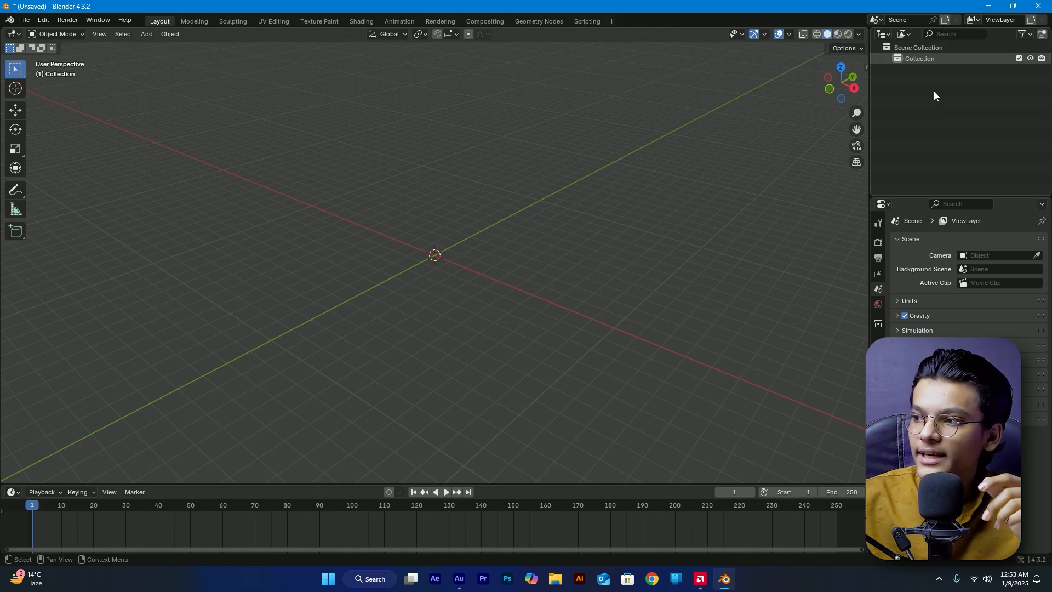
middle_click_drag(447, 355, 480, 346)
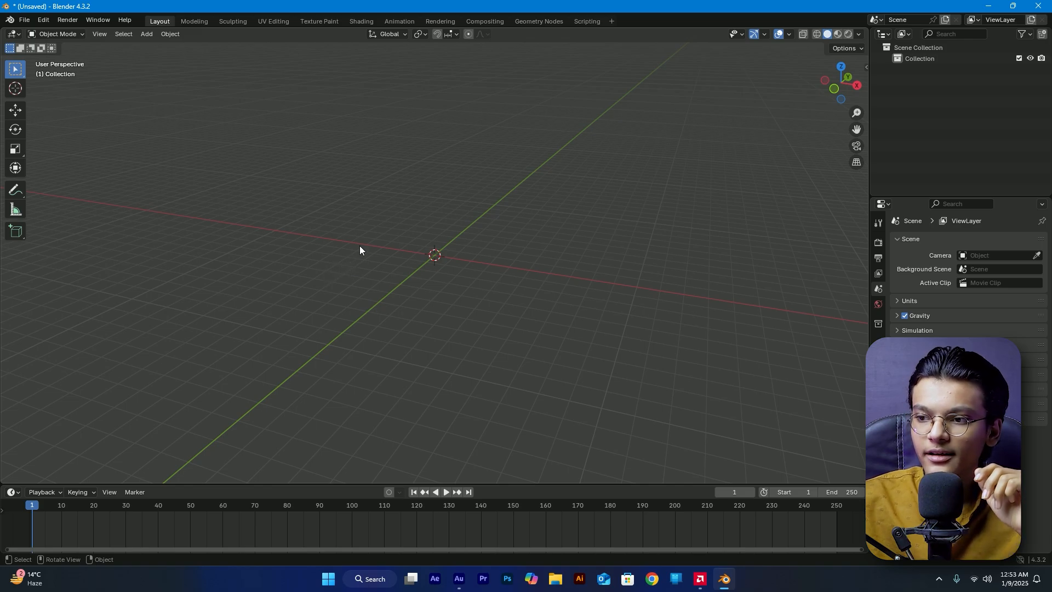
middle_click_drag(383, 284, 306, 266)
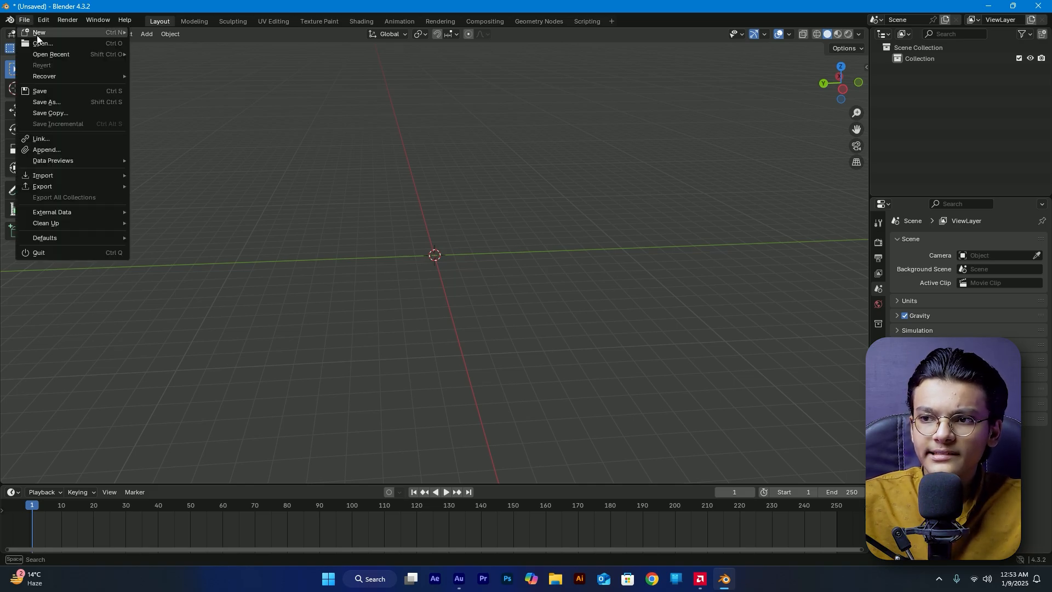
- Look at the Modeling and Sculpting workspaces and return to the Layout workspace
mouse_move(37, 35)
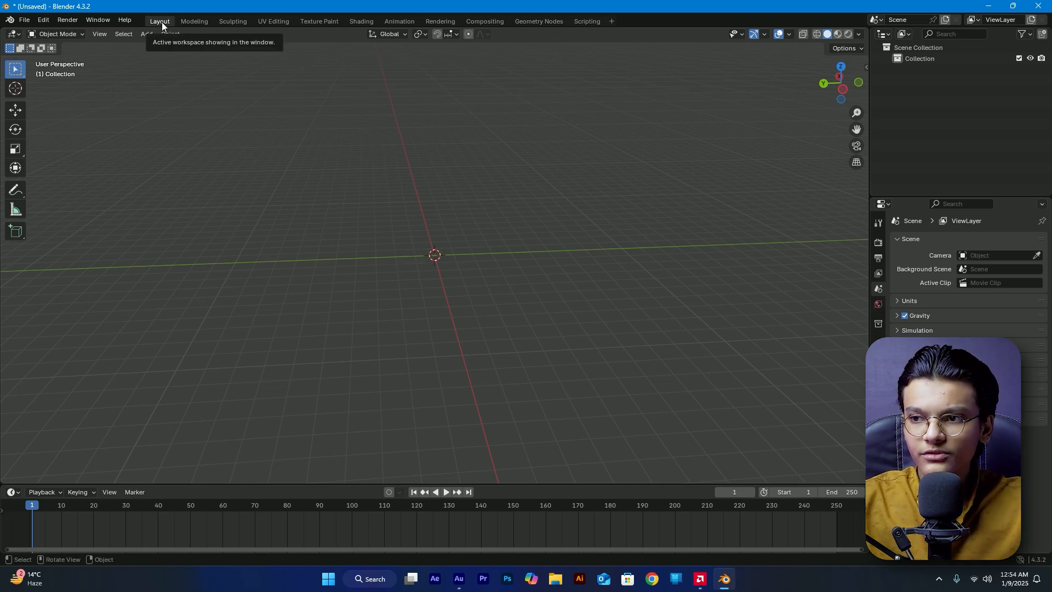
left_click(205, 22)
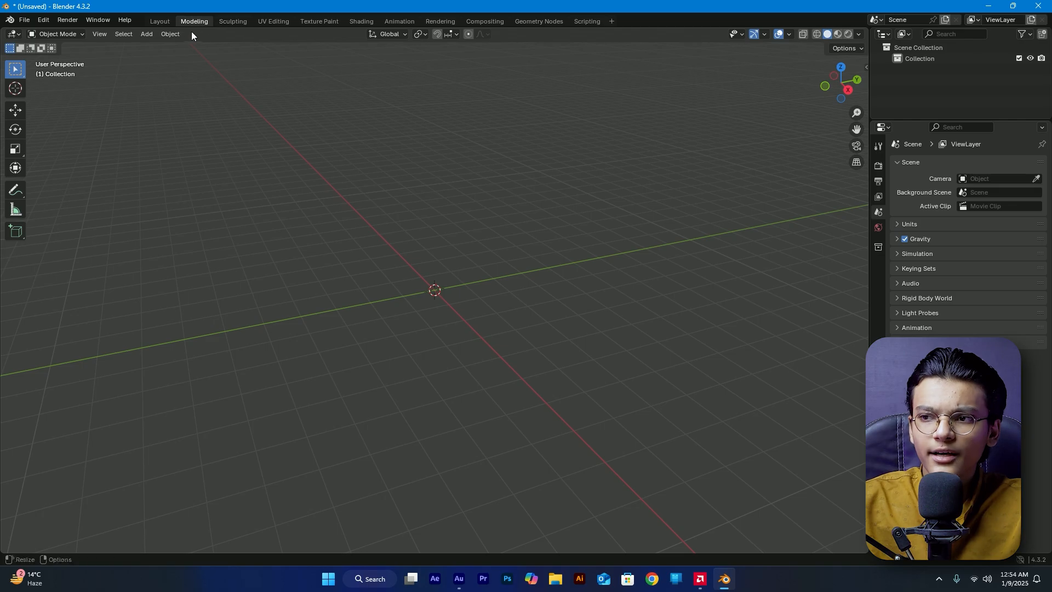
left_click(240, 22)
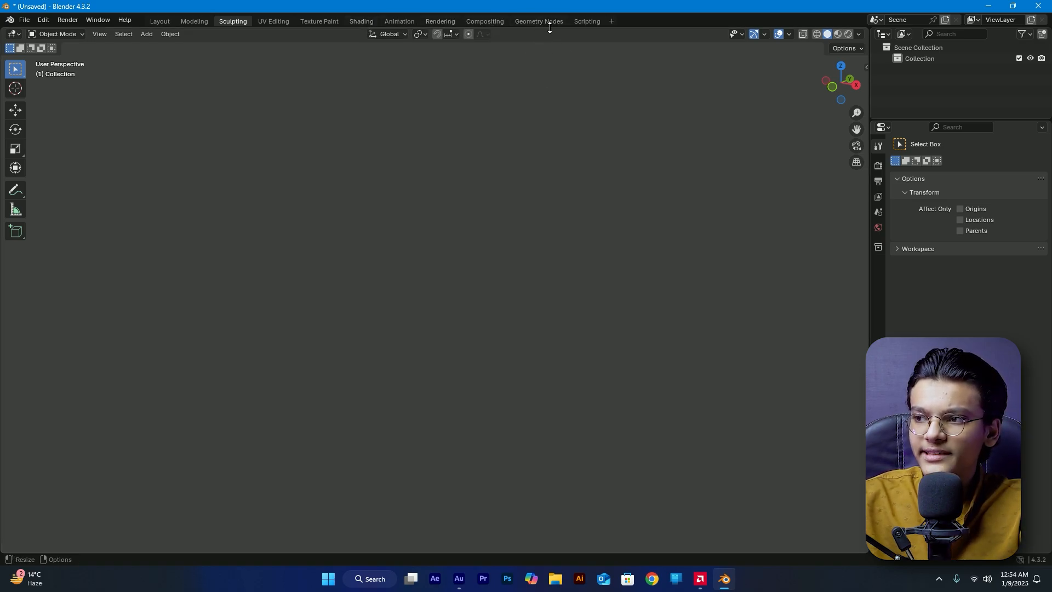
left_click(166, 21)
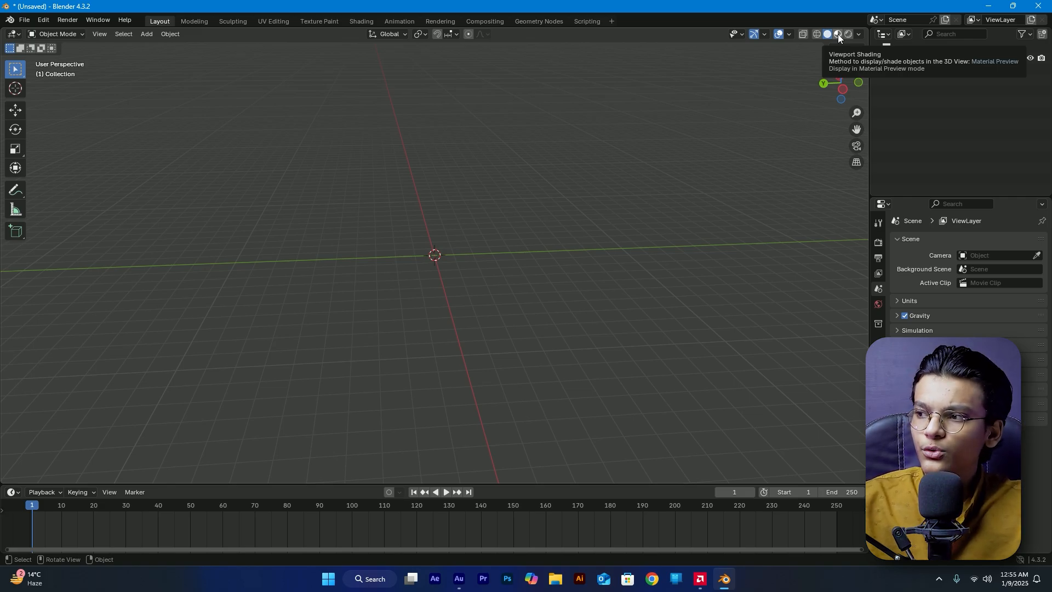
middle_click_drag(445, 272, 461, 271)
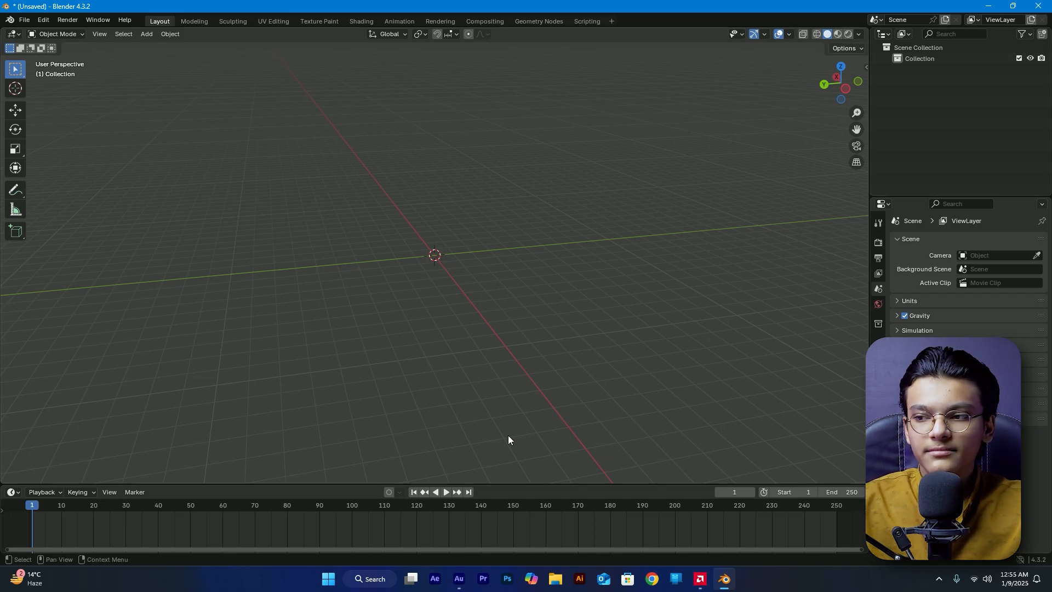
- Examine the scene's render settings and its output settings for resolution, frame rate and frame range
left_click(883, 243)
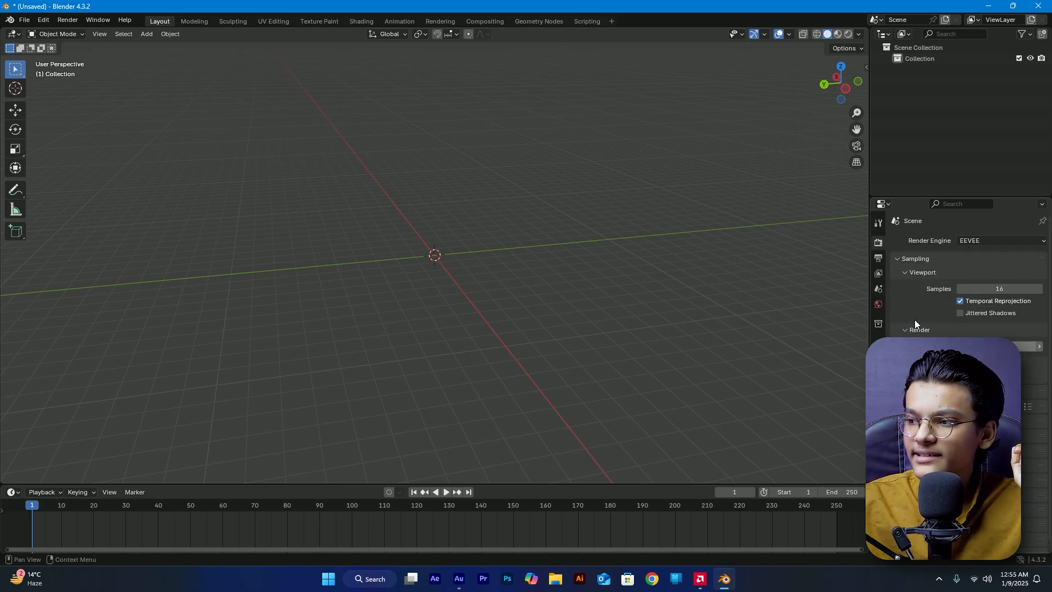
left_click(878, 260)
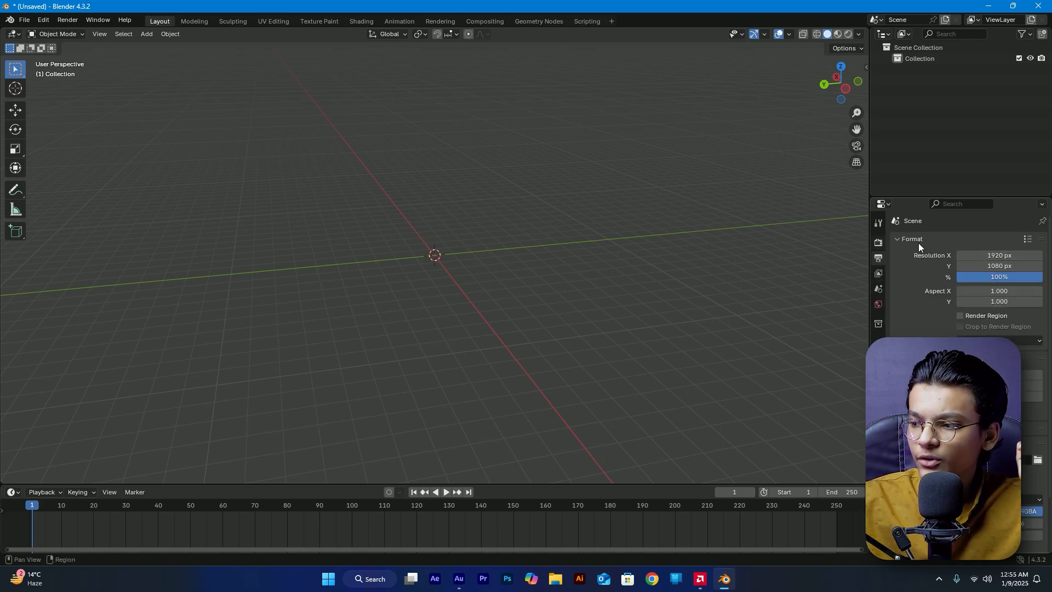
scroll(917, 242, "down", 1)
scroll(964, 263, "down", 2)
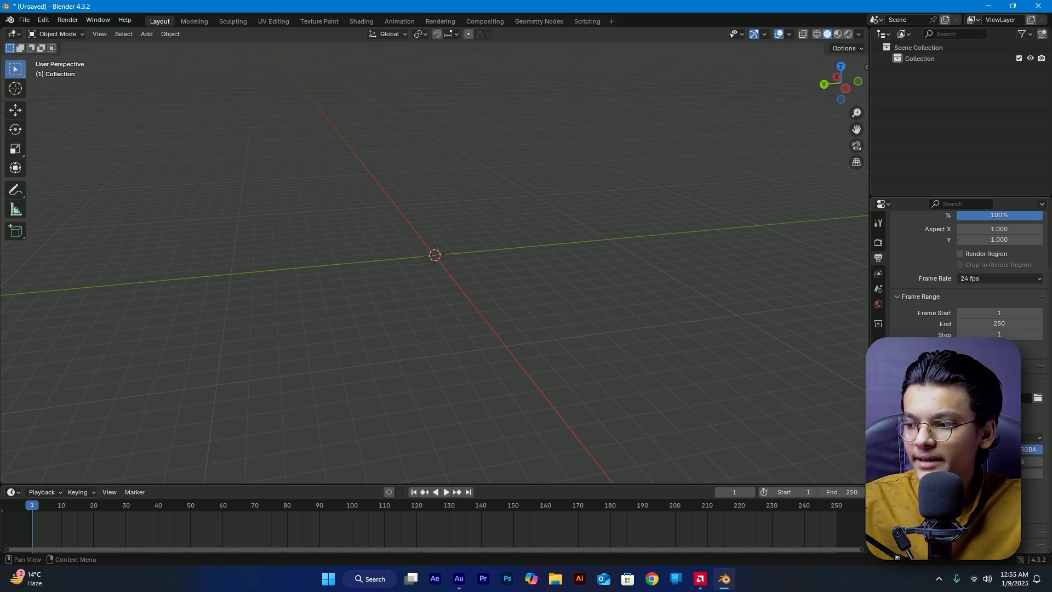
scroll(912, 290, "up", 3)
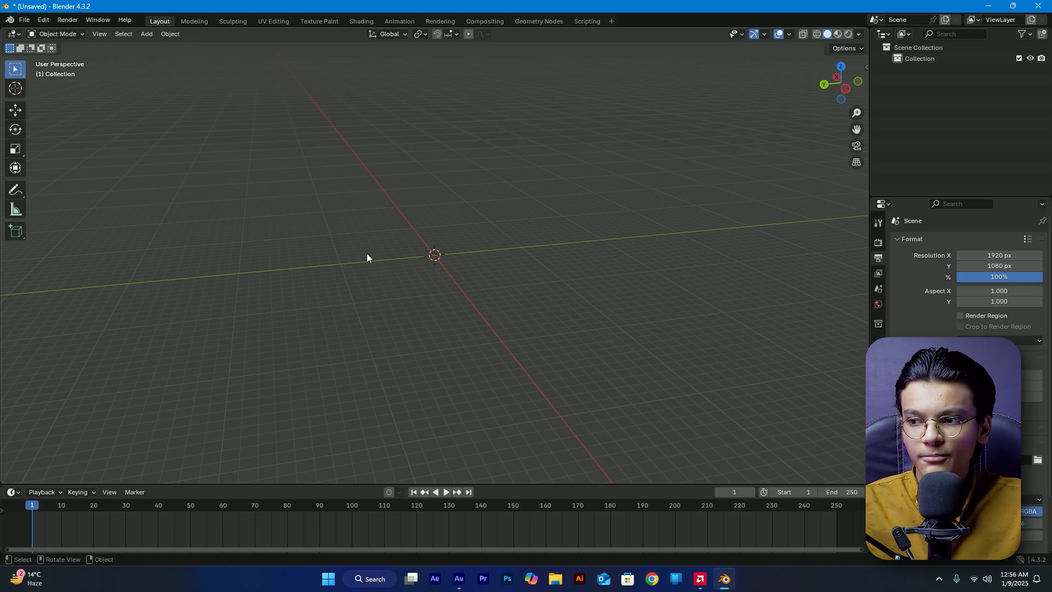
- Add a plane mesh at the centre of the empty scene
key("shift+a")
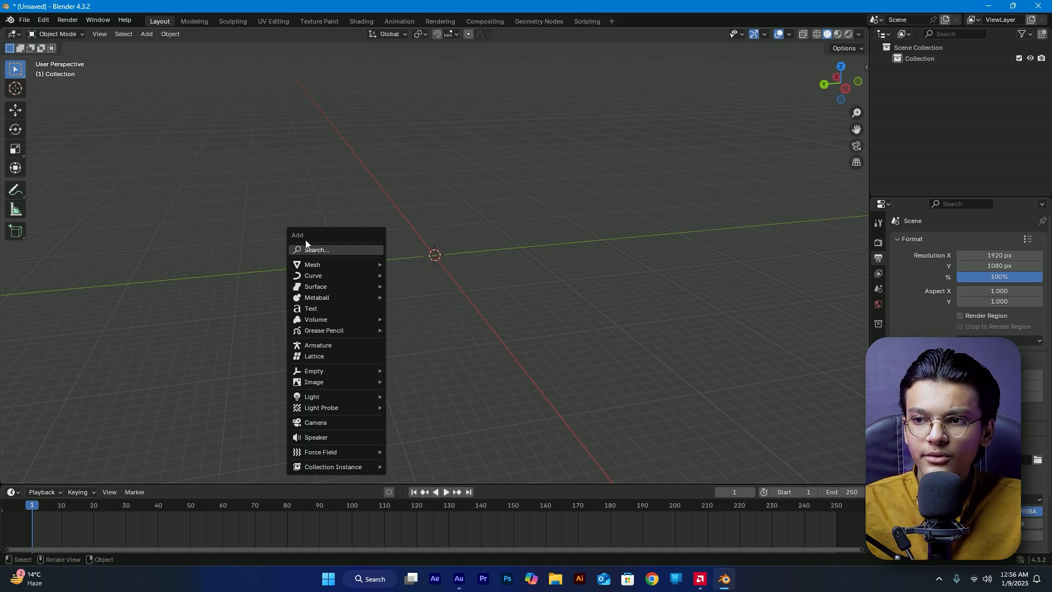
left_click(146, 34)
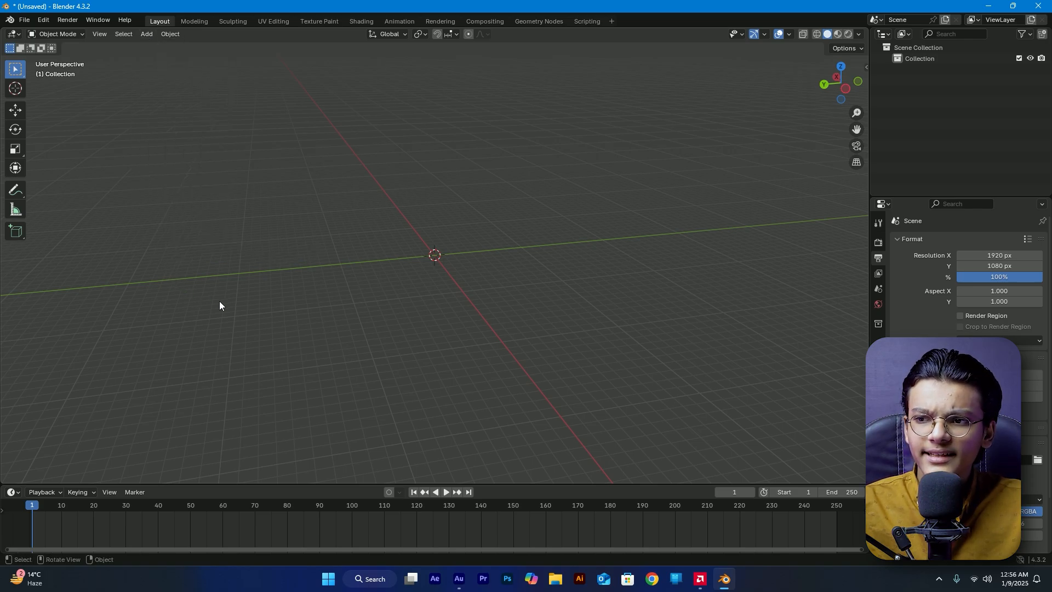
key("shift+a")
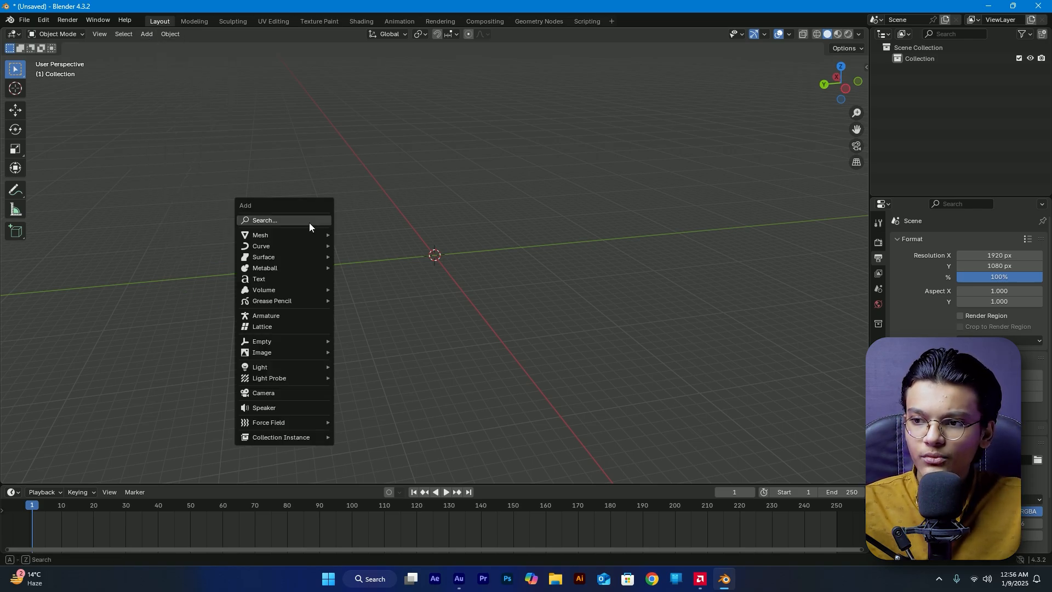
mouse_move(272, 239)
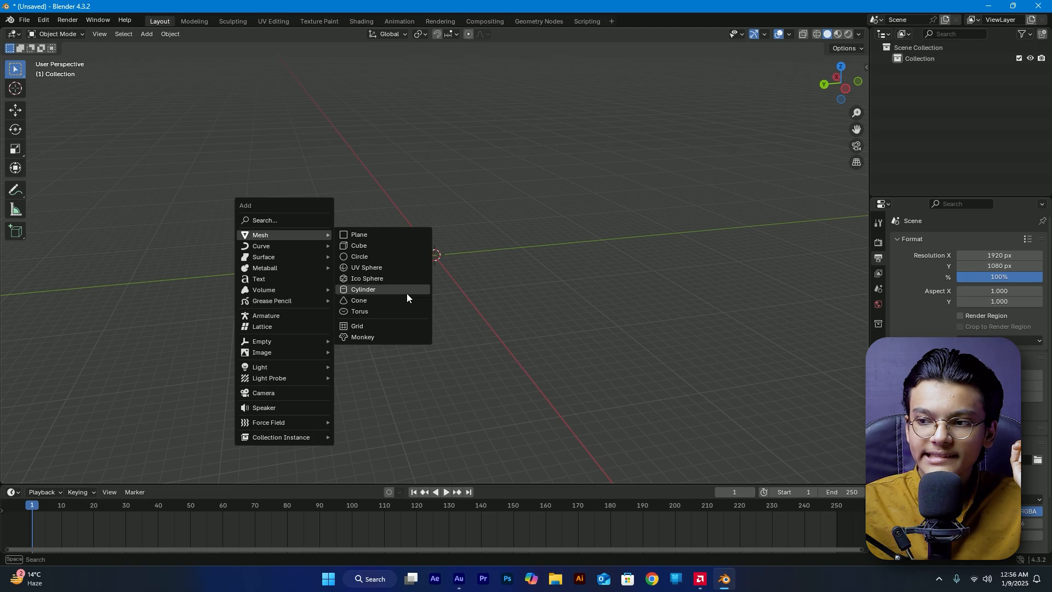
left_click(374, 235)
scroll(420, 328, "up", 8)
mouse_move(420, 329)
middle_mouse_down()
mouse_move(503, 331)
mouse_move(438, 333)
middle_mouse_up()
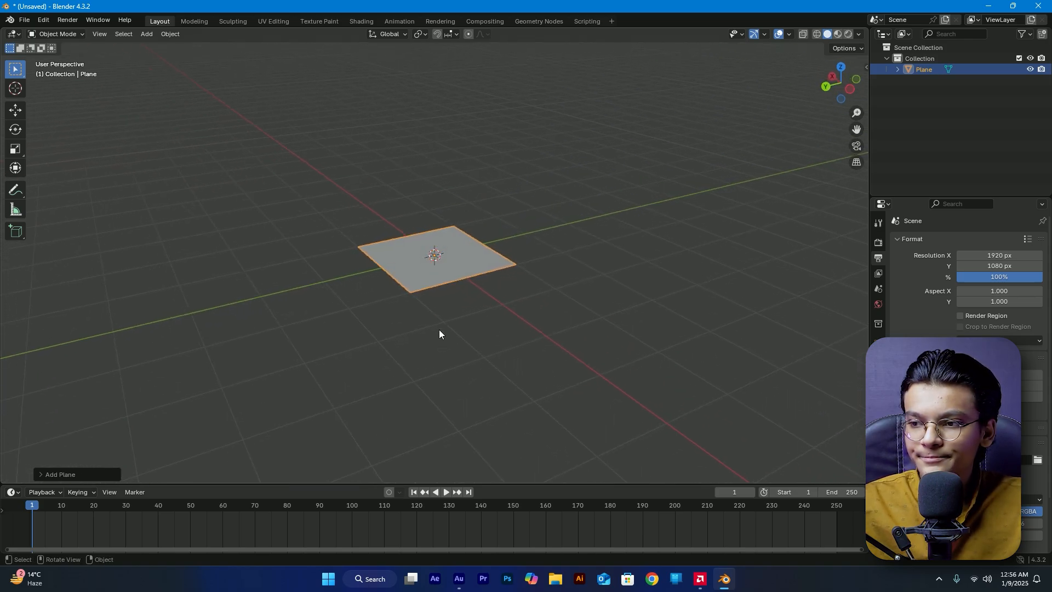
- Move the plane freely away from the centre of the scene and clear its location
left_click(275, 232)
left_click(471, 266)
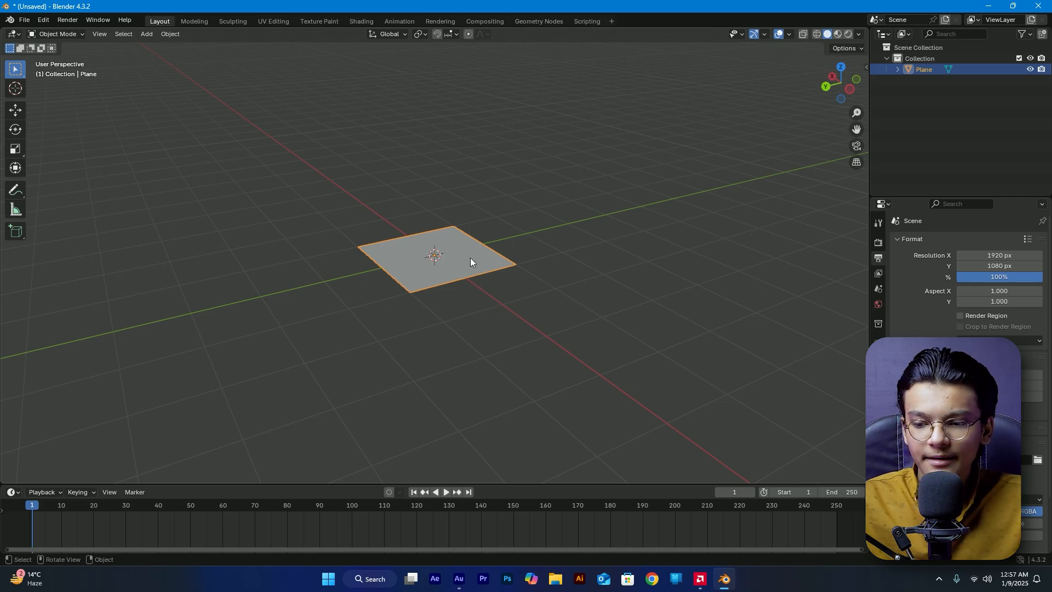
key("g")
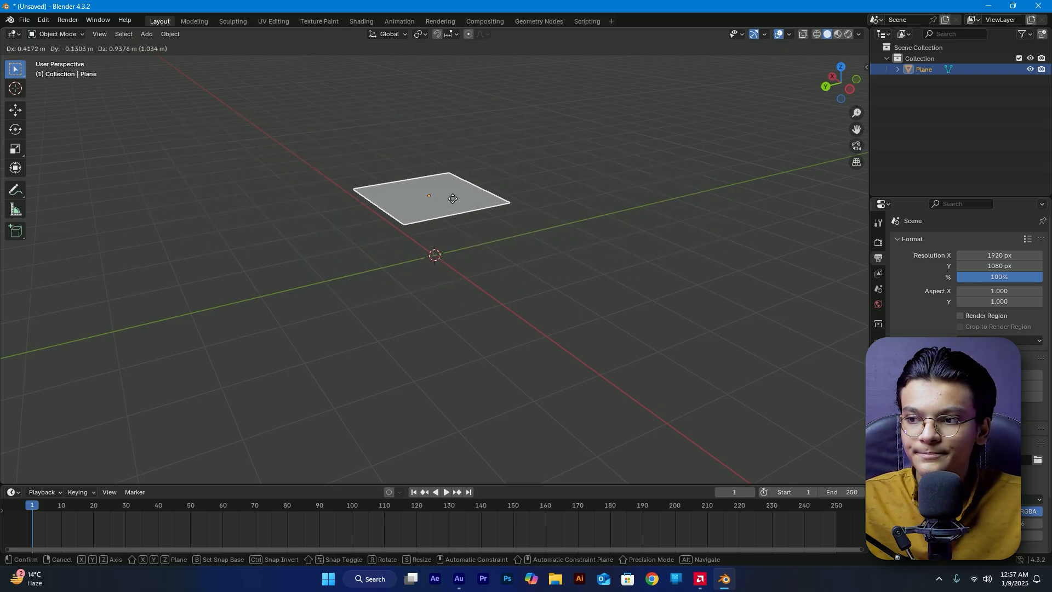
left_click(453, 198)
key("alt+g")
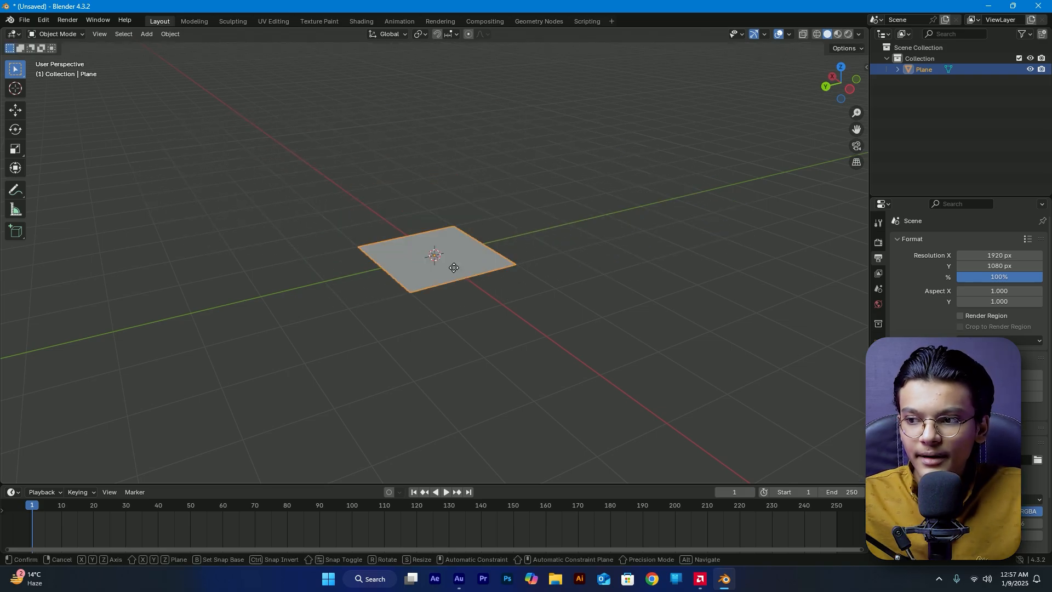
- Raise the plane along the global Z axis and shift it about -1.57 m along Y
key("g")
key("z")
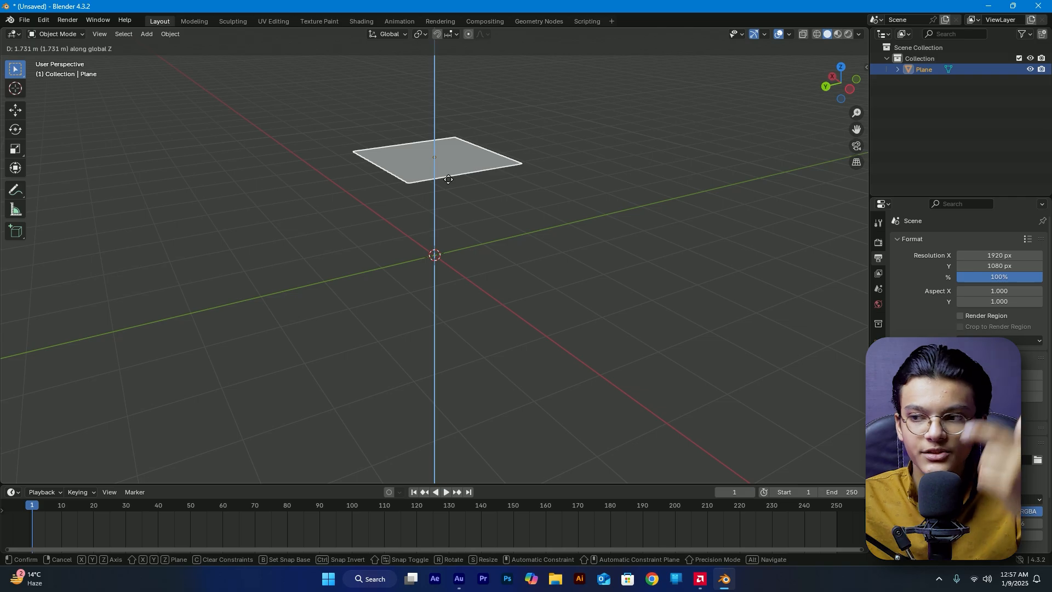
left_click(446, 144)
key("g")
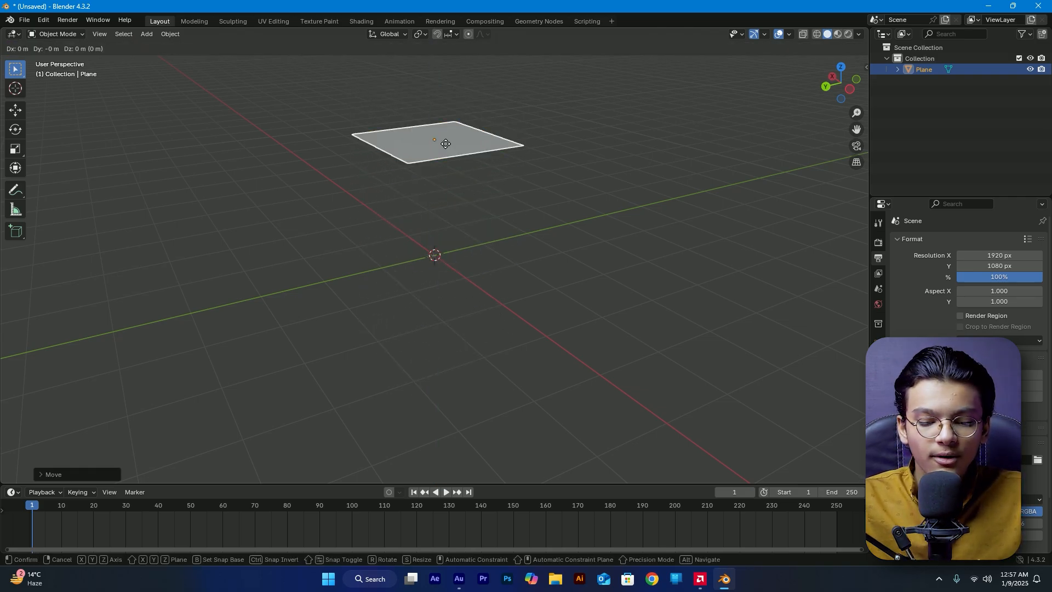
key("y")
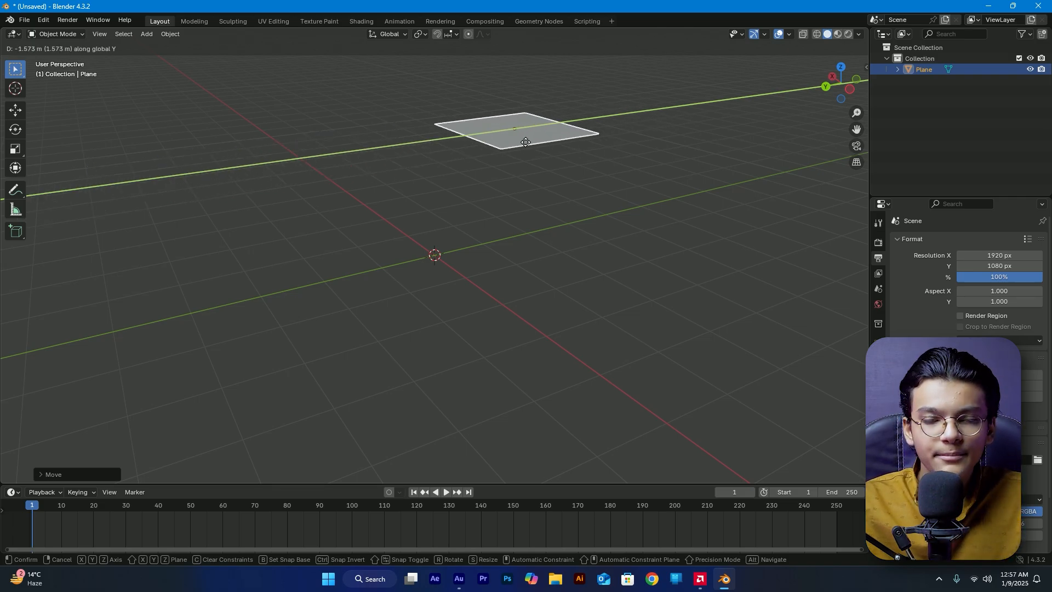
left_click(527, 142)
- Move the raised plane along the global X axis and undo that move
key("g")
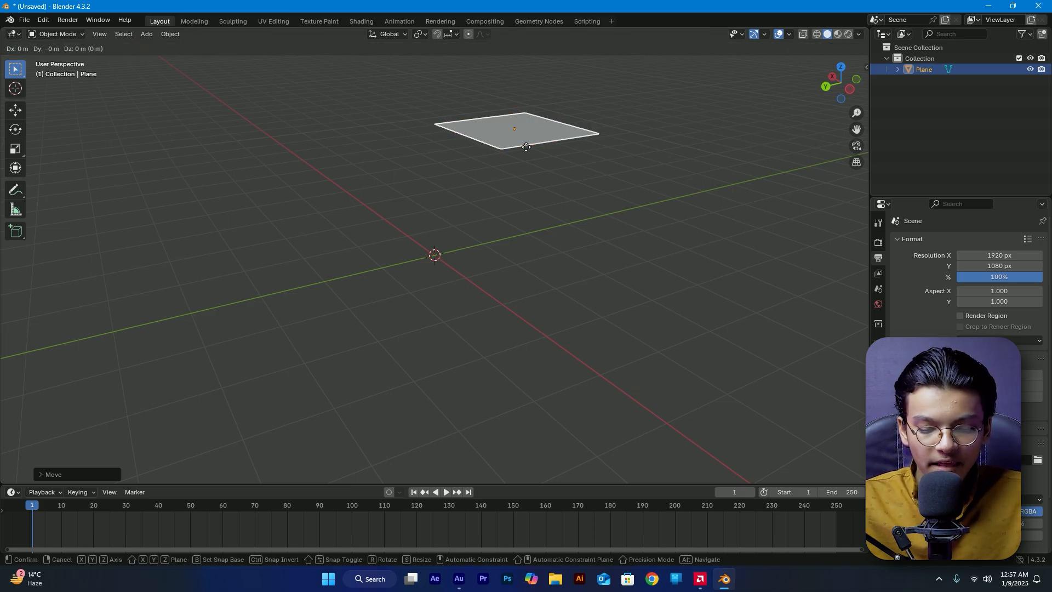
key("x")
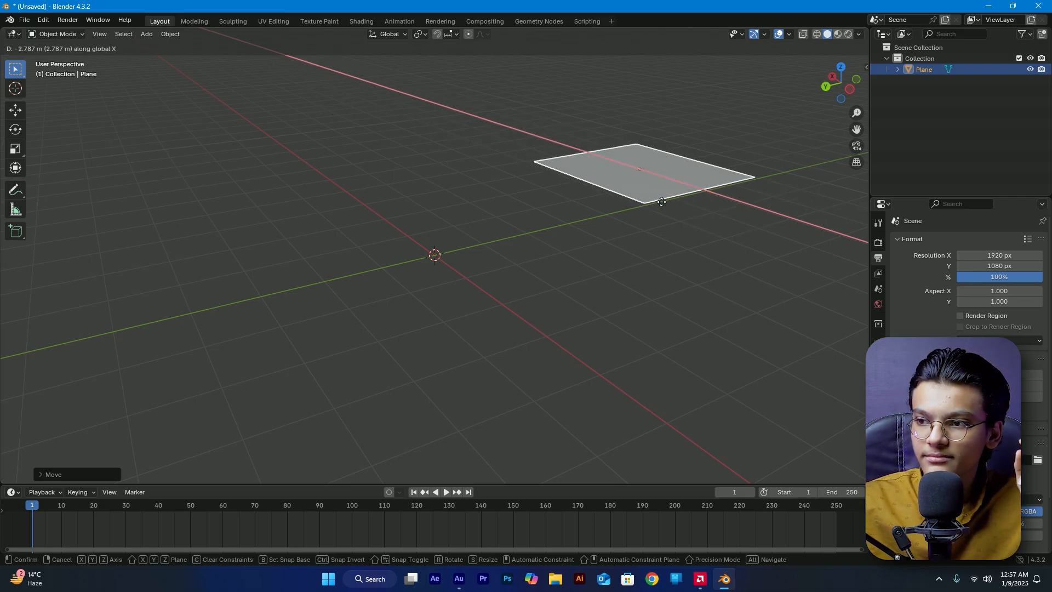
left_click(482, 195)
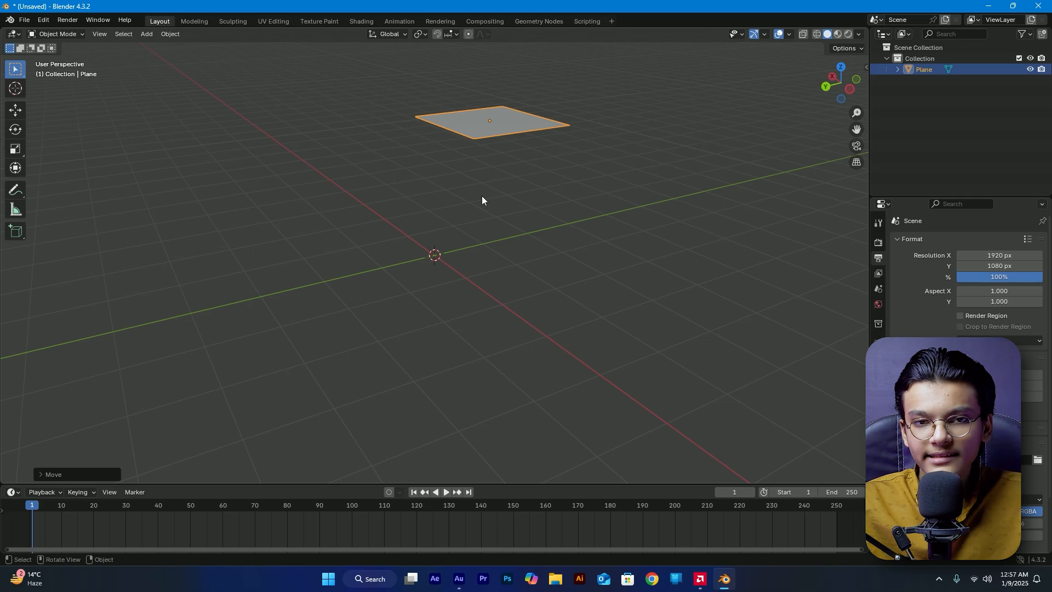
key("ctrl+z")
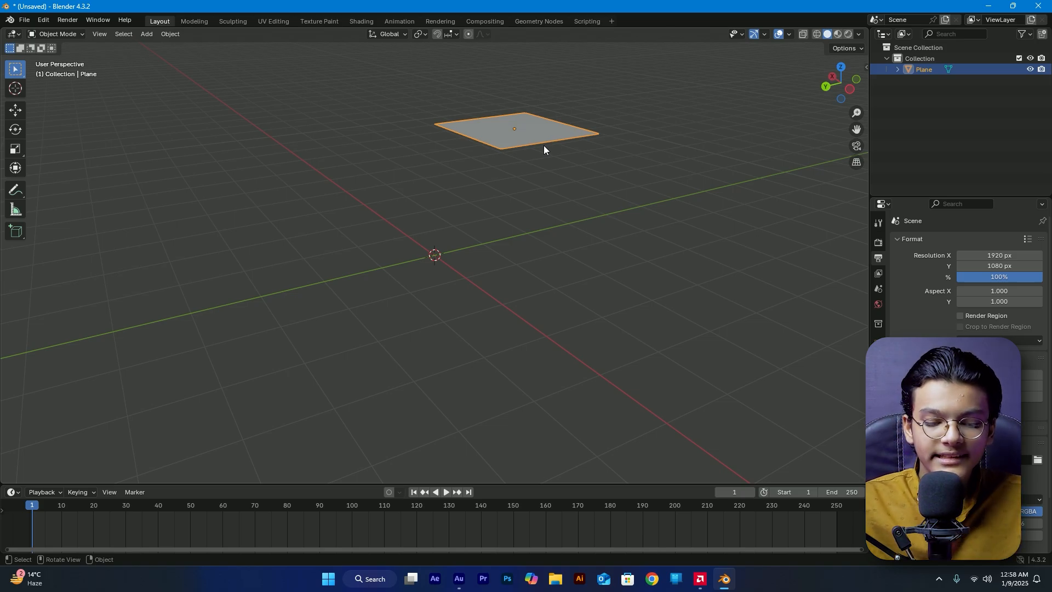
- Lower the plane along Z and shift it in the positive Y direction with the Move tool
key("s")
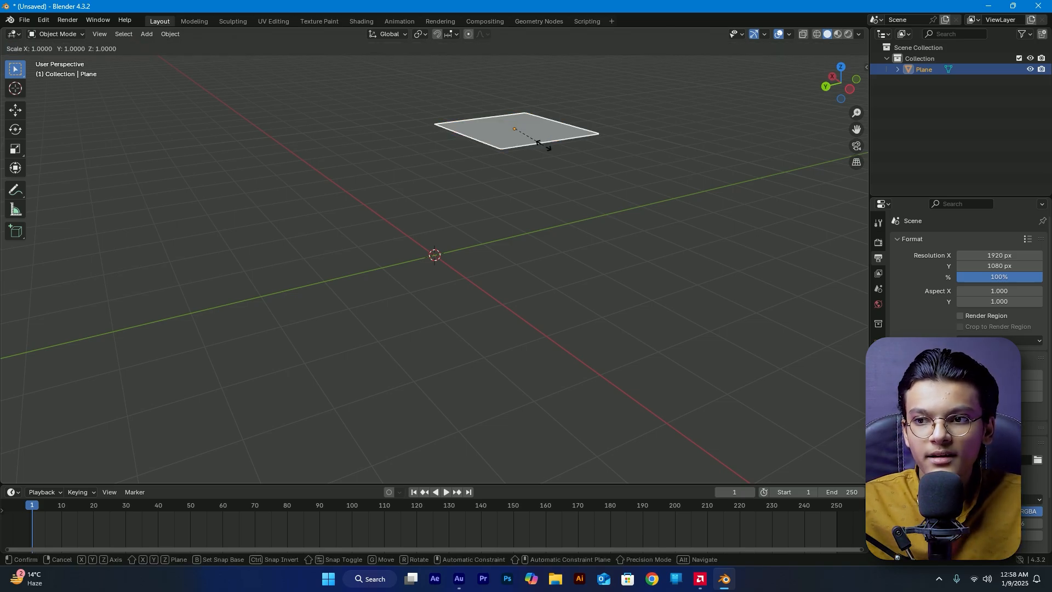
left_click(538, 144)
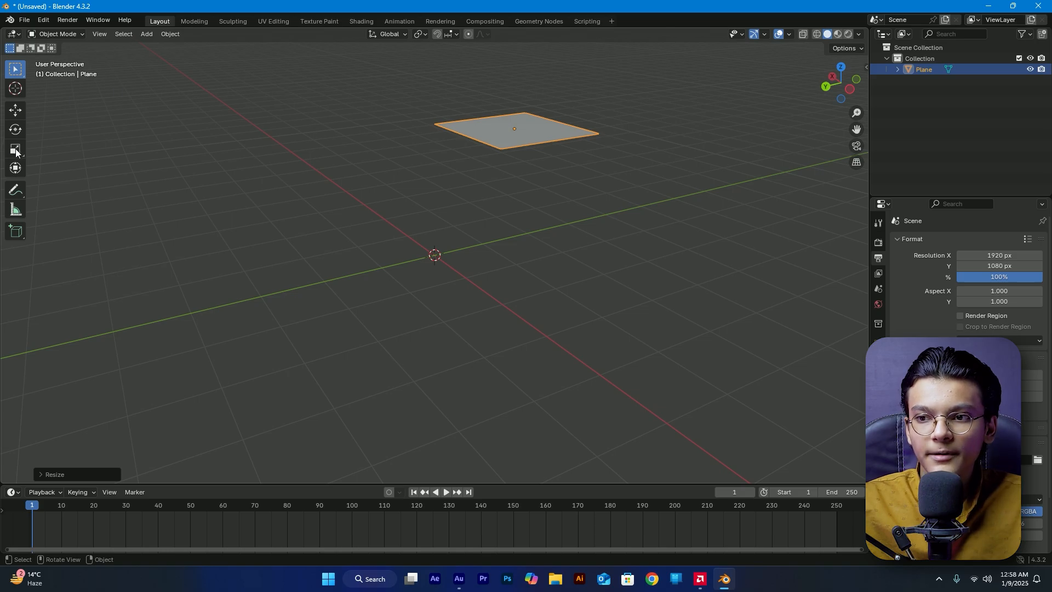
left_click(16, 111)
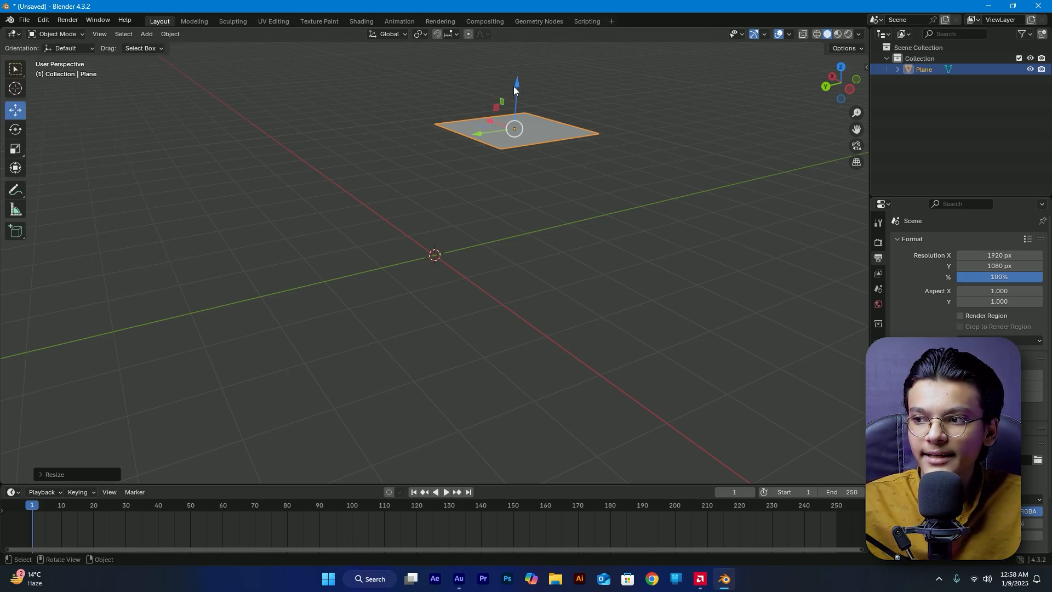
left_click_drag(521, 79, 547, 87)
left_click_drag(477, 134, 344, 187)
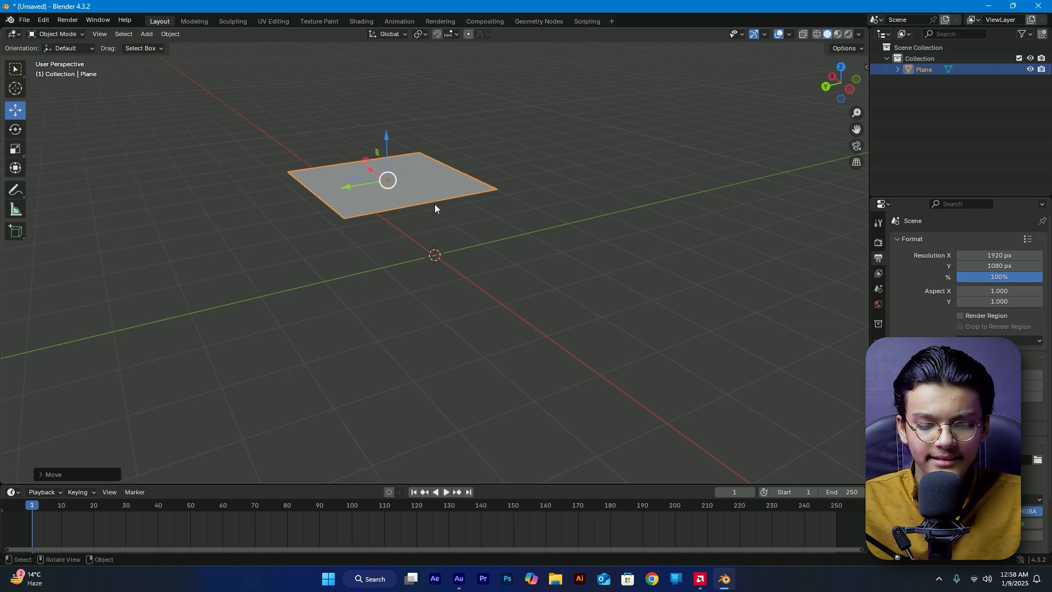
- Enlarge the plane uniformly to more than three times its size, and try stretching it along X with the Scale tool
key("s")
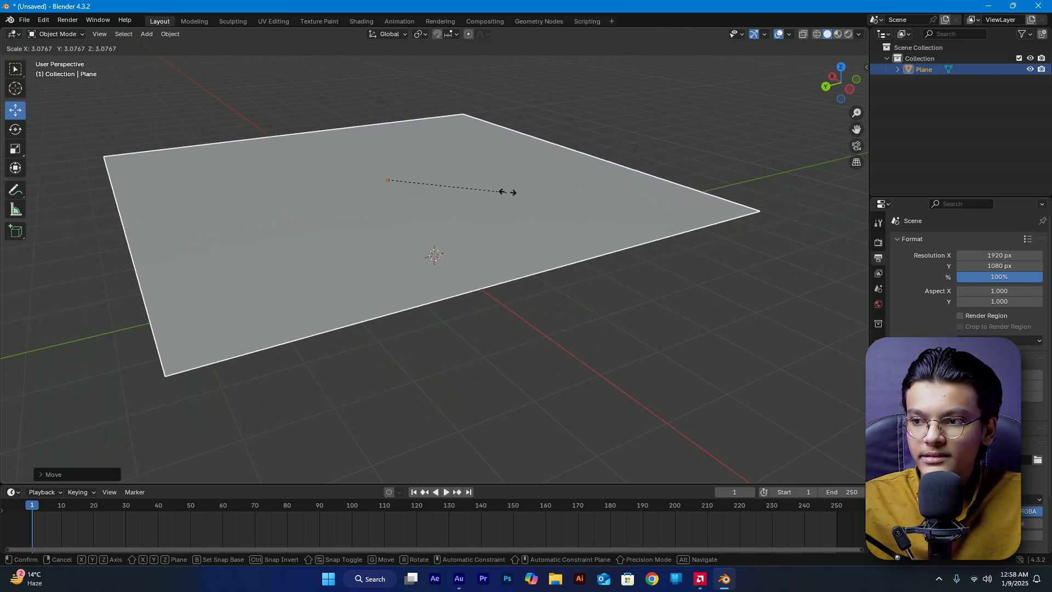
left_click(526, 190)
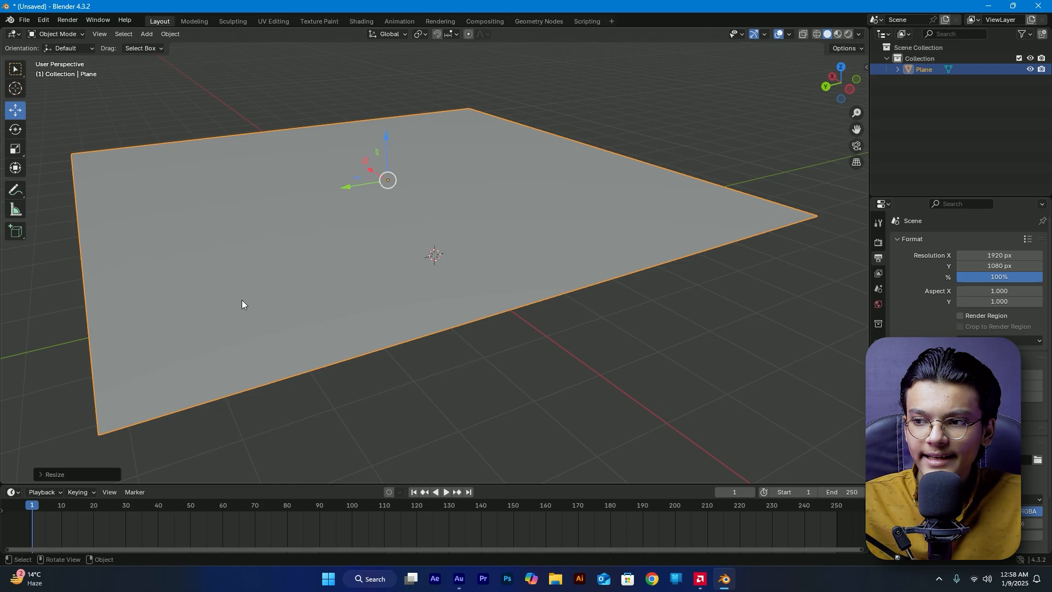
left_click(15, 150)
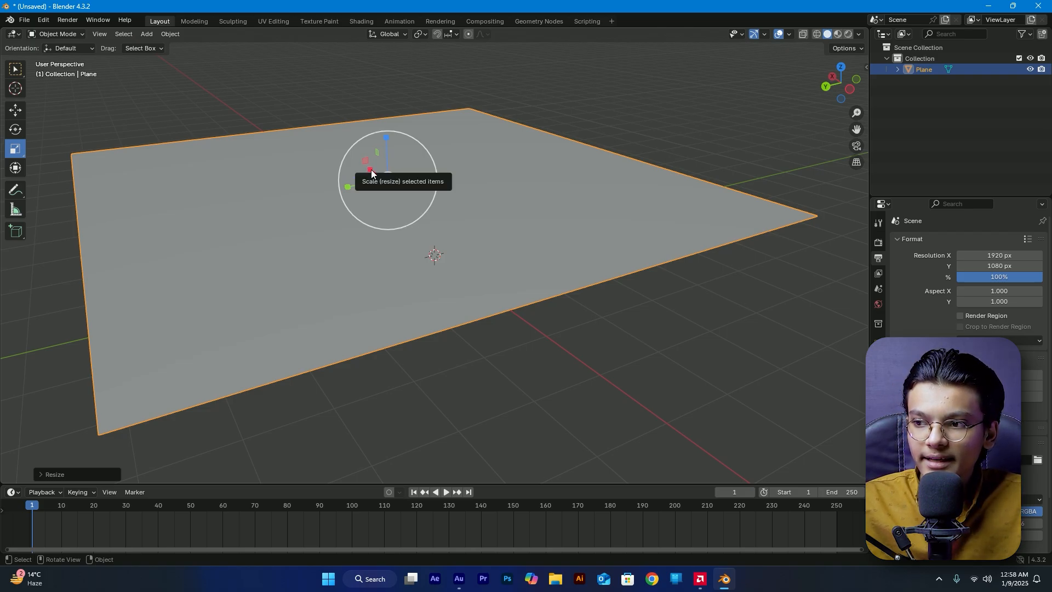
mouse_move(370, 173)
left_mouse_down()
mouse_move(308, 138)
mouse_move(363, 168)
left_mouse_up()
key("ctrl+z")
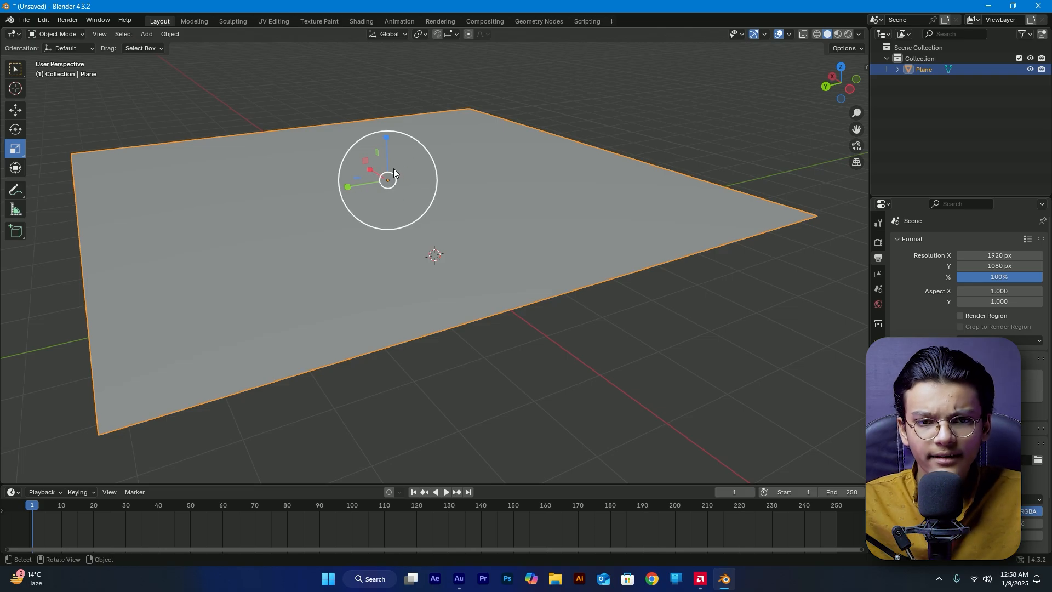
- Scale the plane narrower along the global Y axis and longer along the global X axis
key("s")
key("z")
key("y")
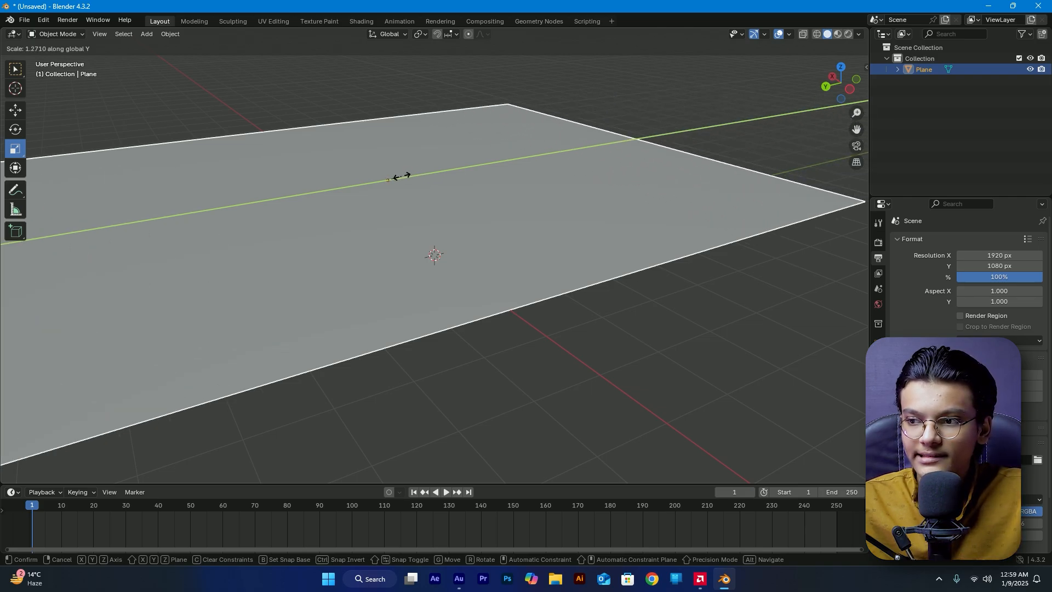
left_click(394, 182)
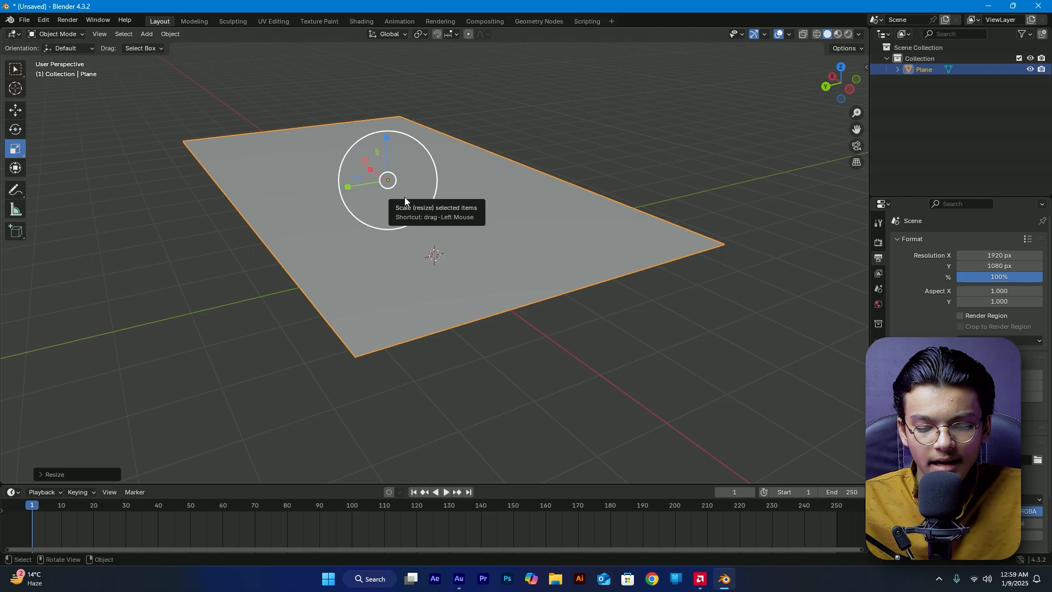
key("s")
key("x")
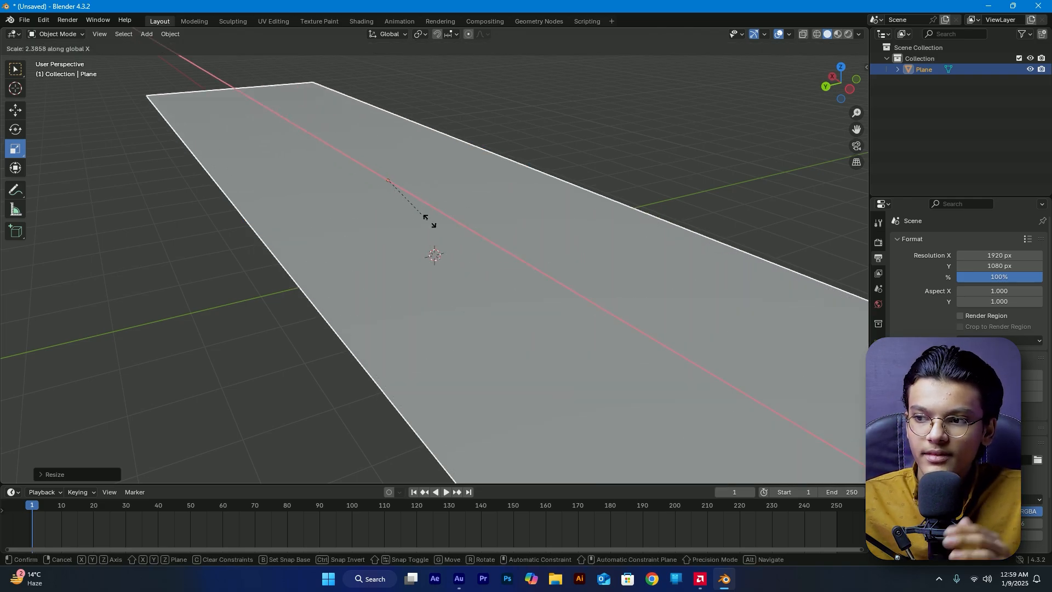
left_click(397, 209)
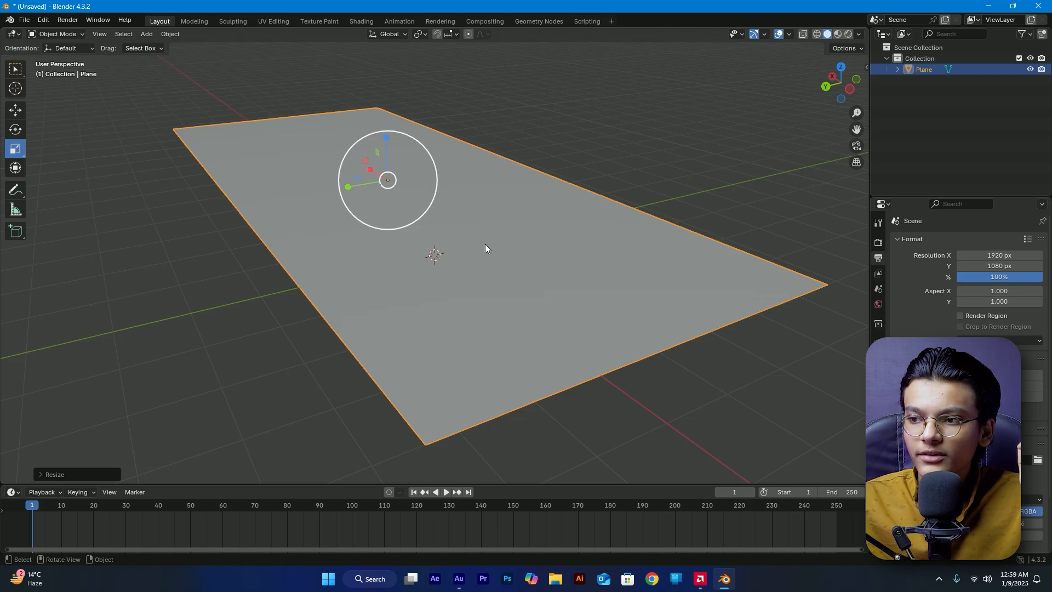
- Rotate the elongated plane freely and undo the rotation
scroll(248, 286, "down", 3)
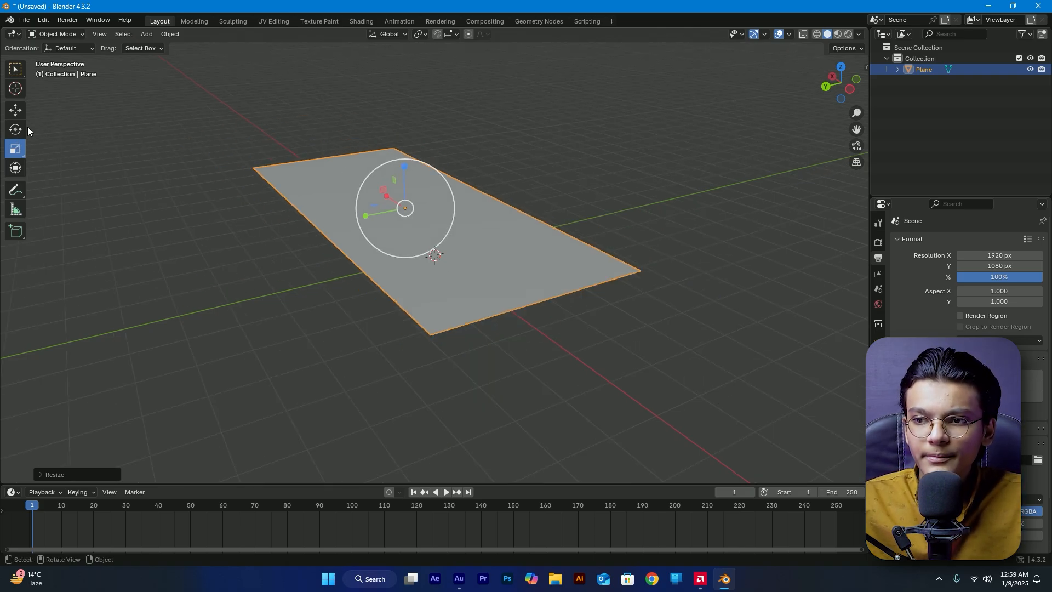
key("r")
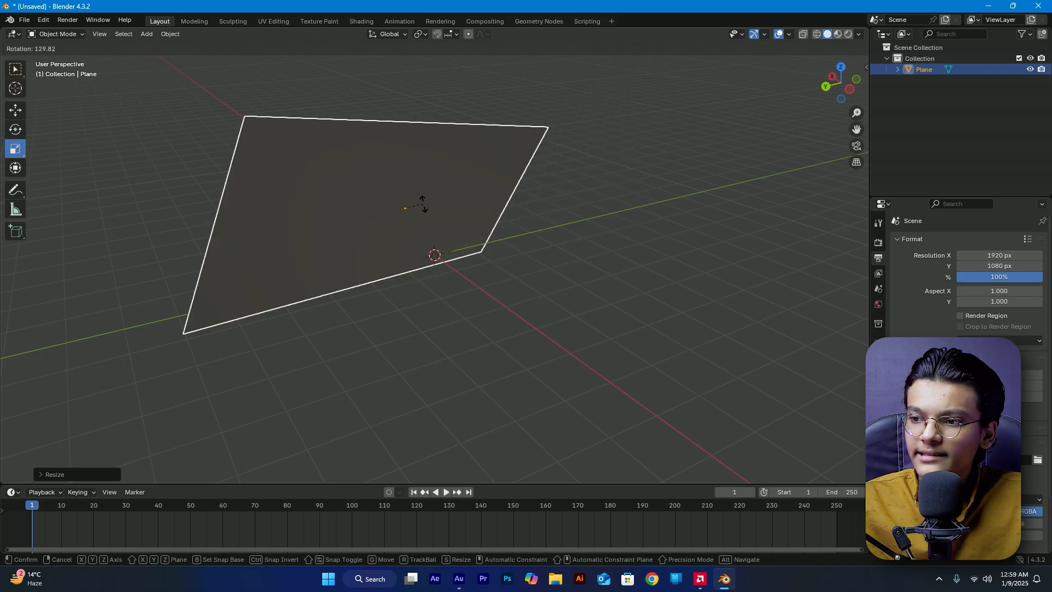
left_click(403, 226)
key("ctrl+z")
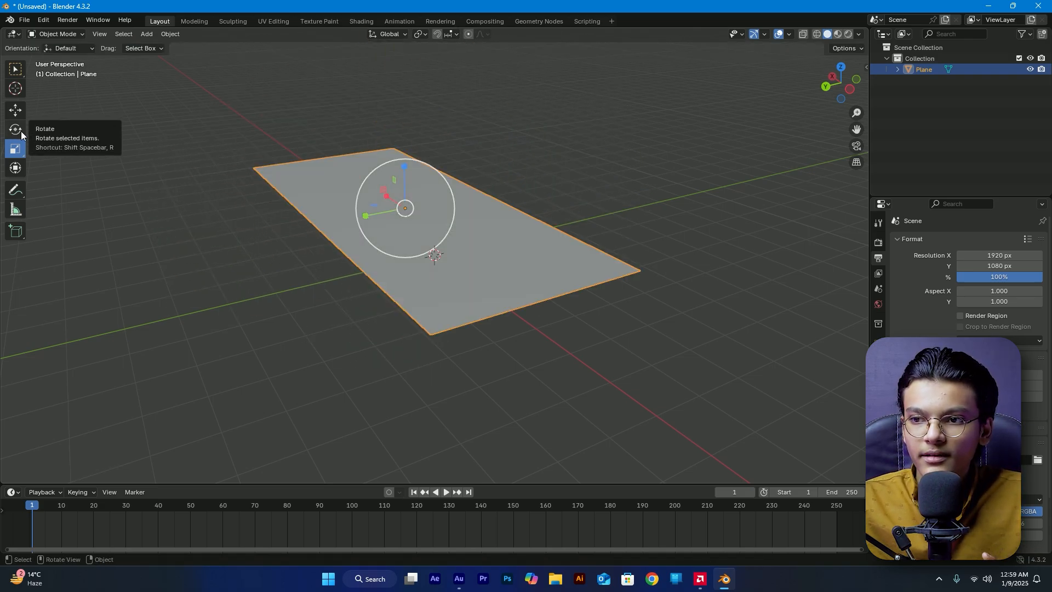
- Turn the plane about its axes with the Rotate tool and undo those rotations
left_click(21, 131)
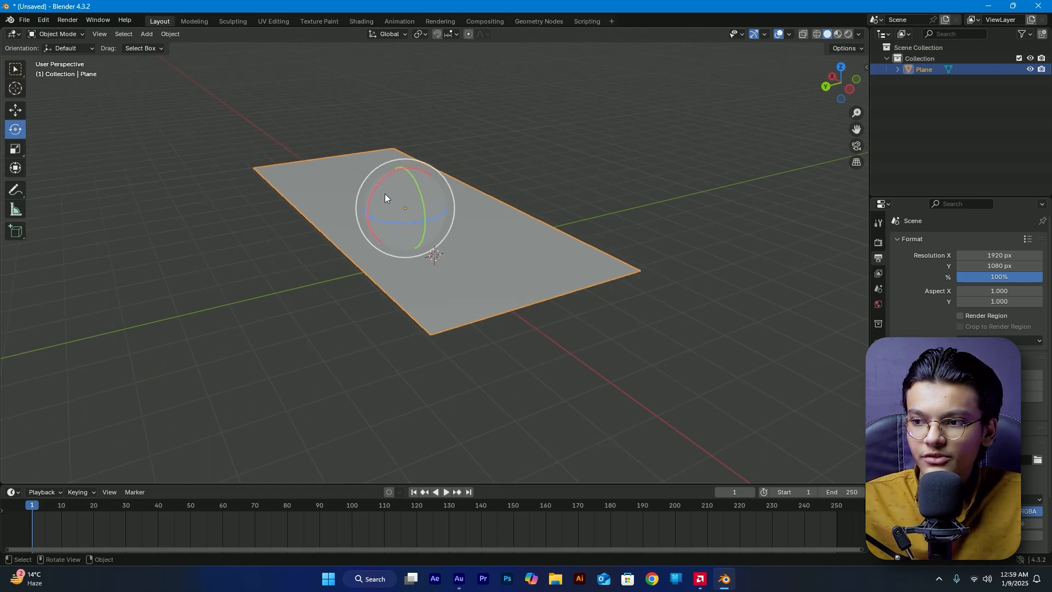
left_click_drag(388, 176, 447, 222)
key("ctrl+z")
key("ctrl+z")
key("ctrl+z")
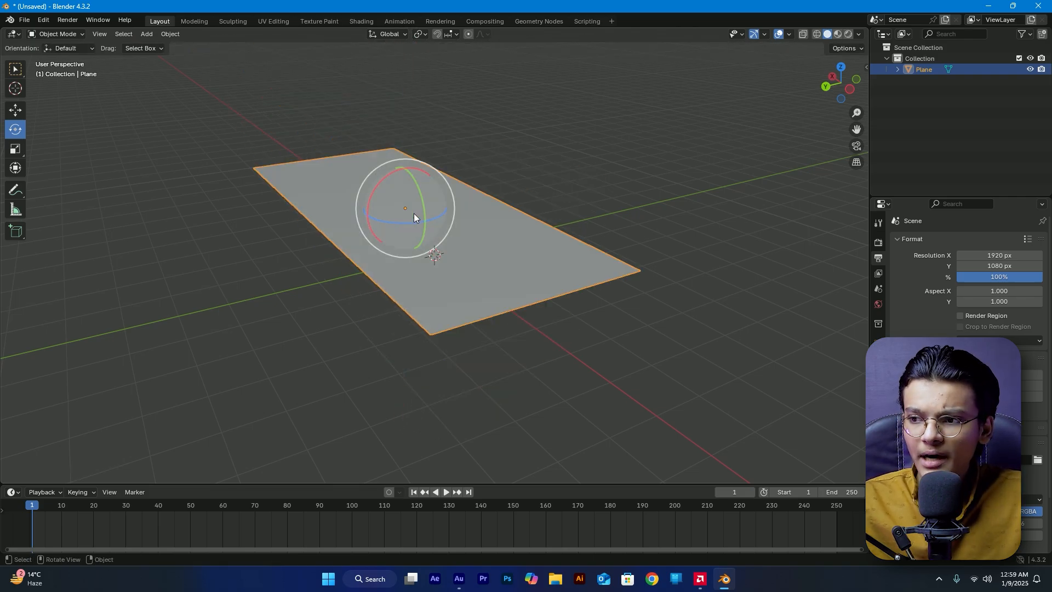
- Try rotating the plane about the global X axis, and rotate it about the global Y axis instead
key("r")
key("x")
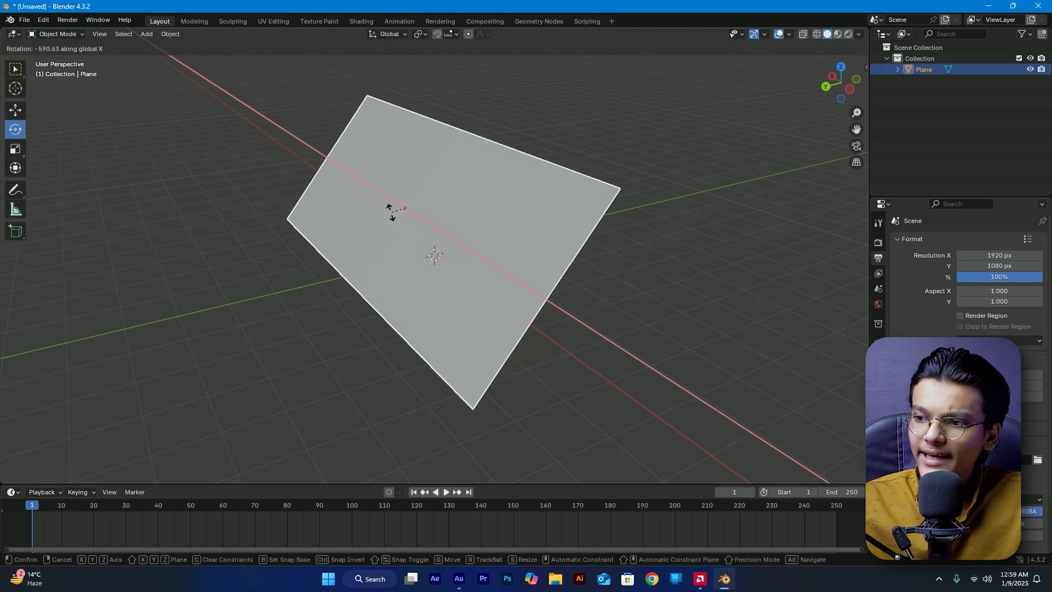
key("y")
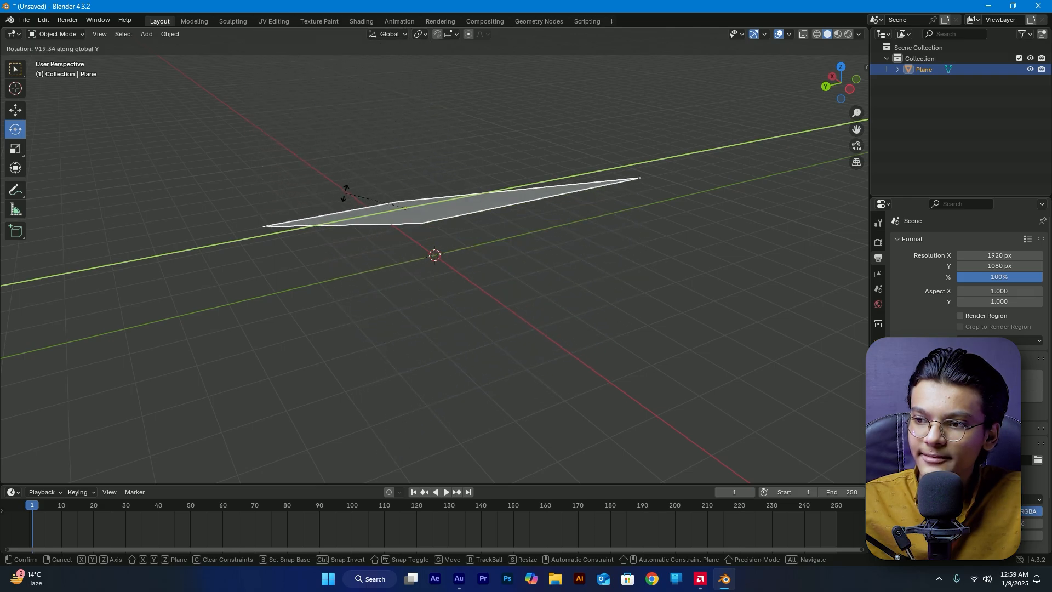
left_click(336, 199)
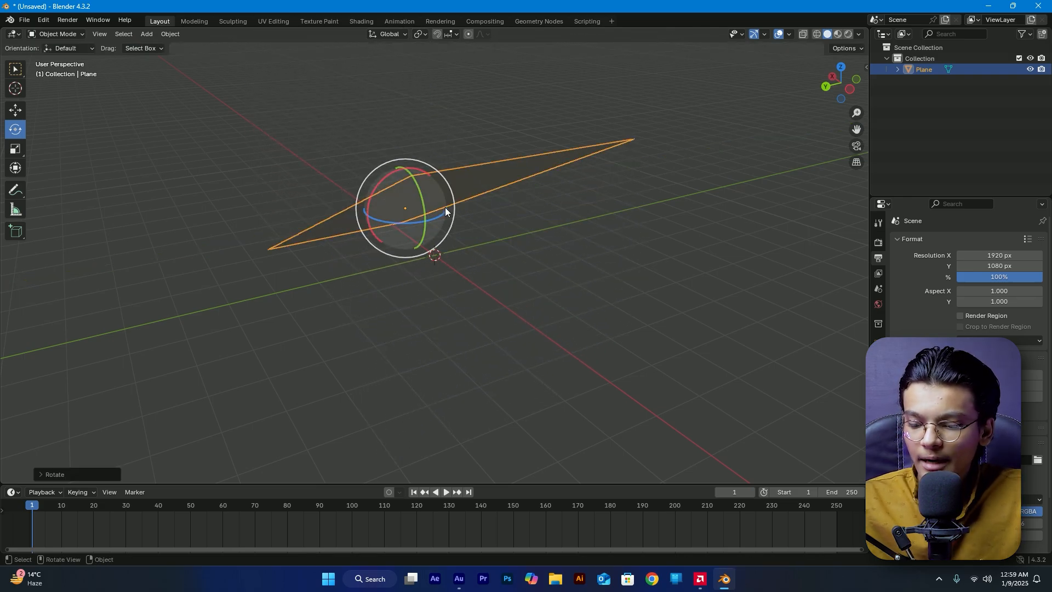
- Delete the rotated plane and add a cube mesh at the centre of the scene
key("Delete")
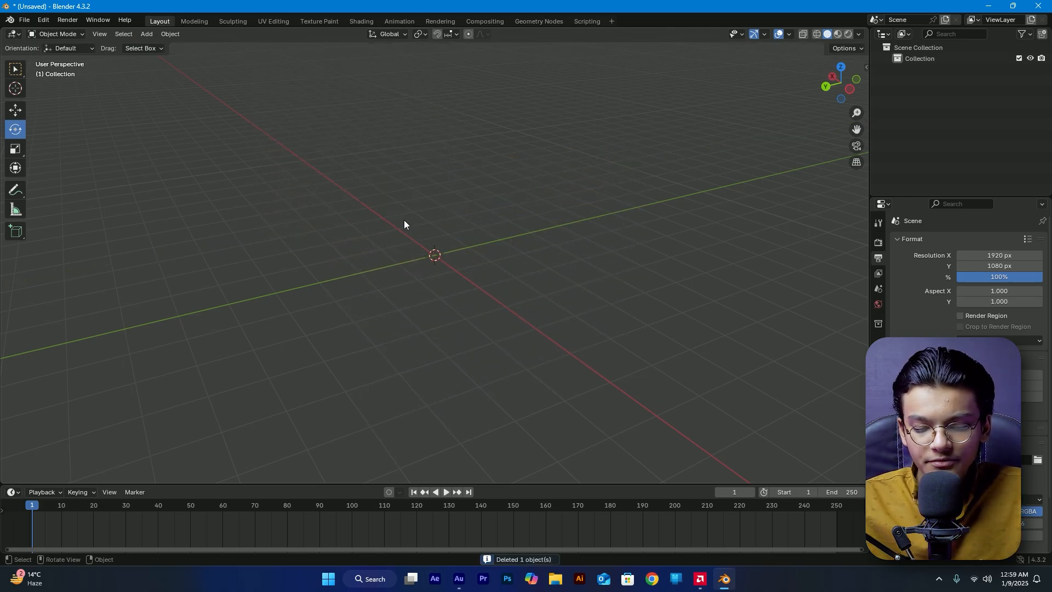
key("shift+a")
mouse_move(403, 219)
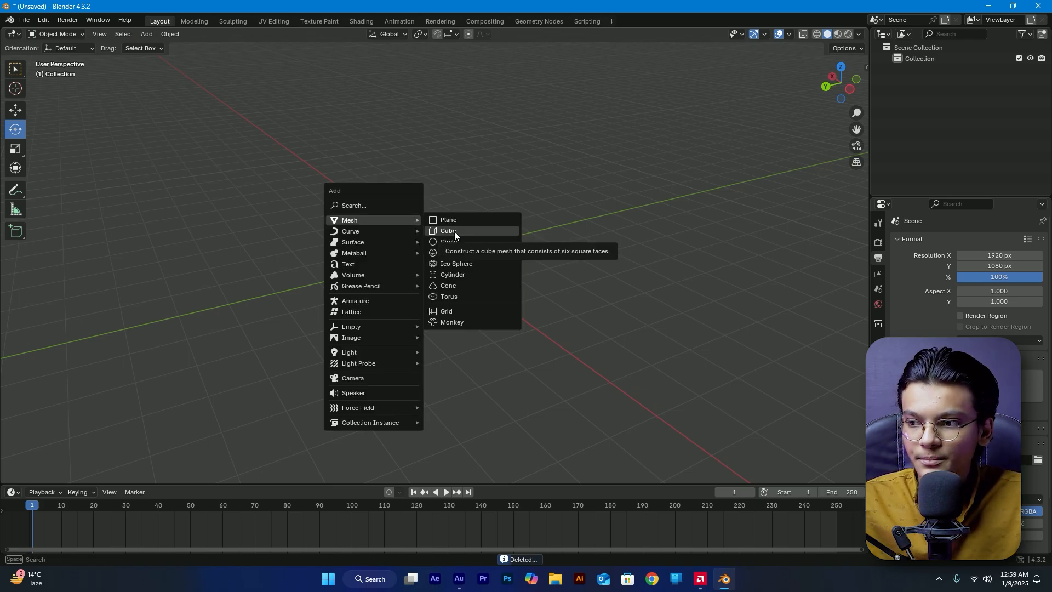
left_click(455, 232)
- Raise the cube along Z above the grid with the Move tool and deselect it
middle_click_drag(548, 329, 164, 186)
left_click(16, 110)
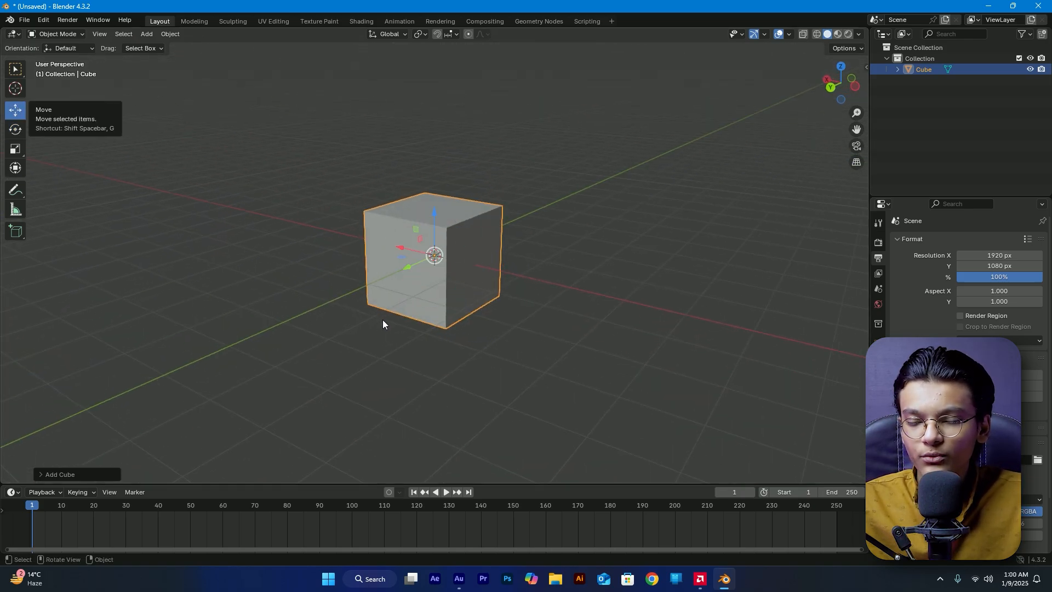
left_click_drag(442, 210, 442, 124)
mouse_move(423, 328)
middle_mouse_down()
mouse_move(395, 327)
mouse_move(407, 331)
middle_mouse_up()
left_click(407, 327)
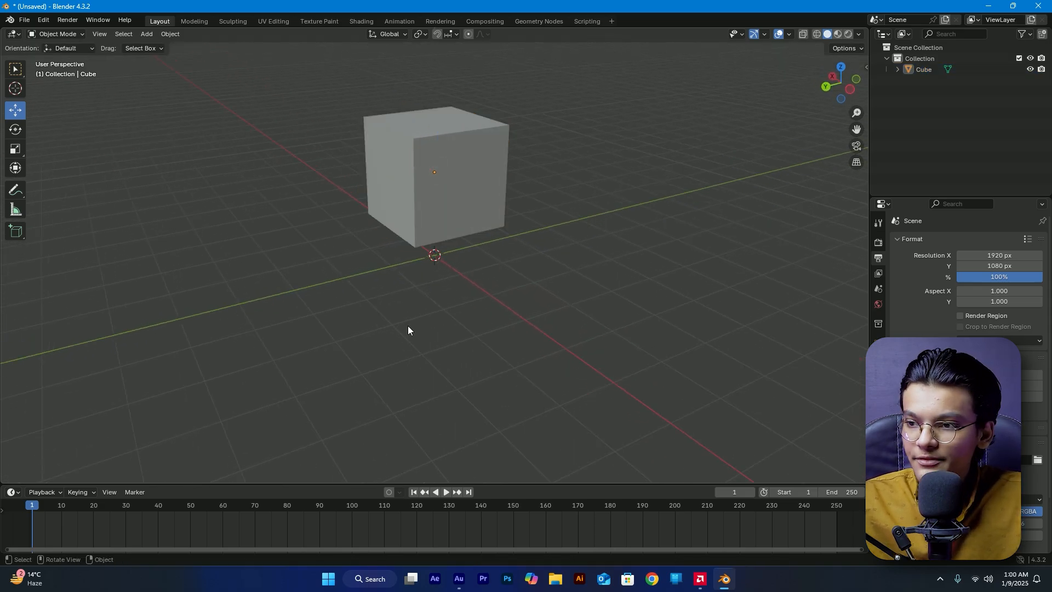
- Add a plane mesh beneath the cube, scale it up about 8.24 times as a floor, and deselect it
key("shift+a")
mouse_move(390, 327)
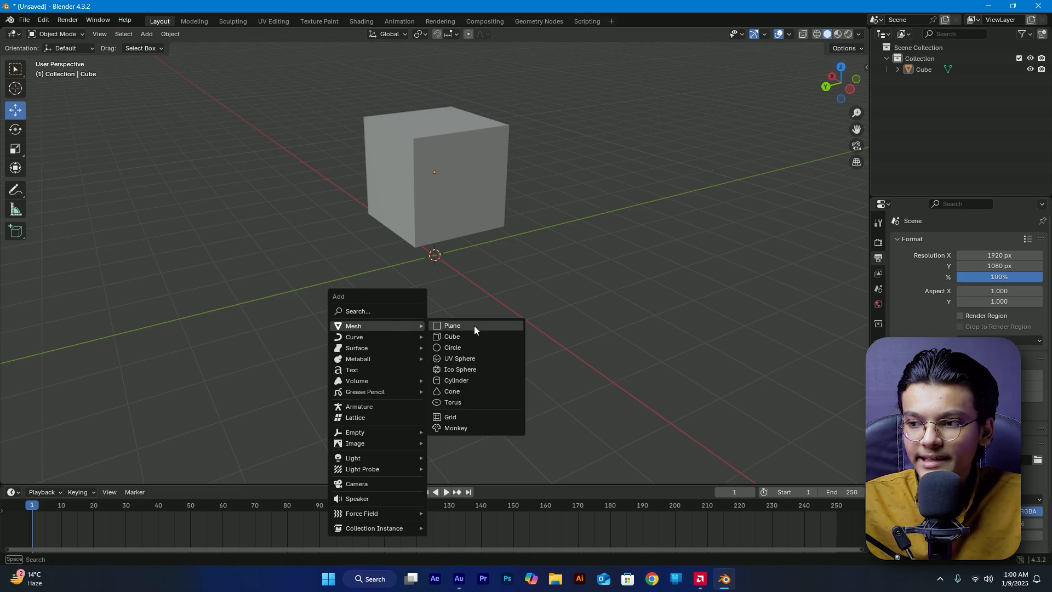
left_click(474, 326)
mouse_move(415, 343)
middle_mouse_down()
mouse_move(458, 324)
mouse_move(413, 338)
middle_mouse_up()
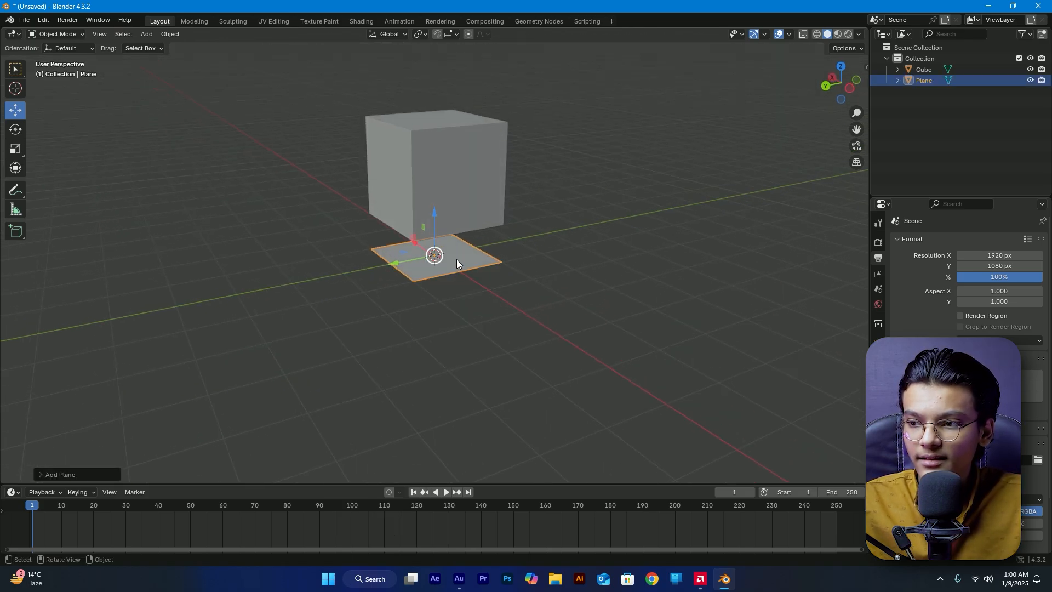
key("s")
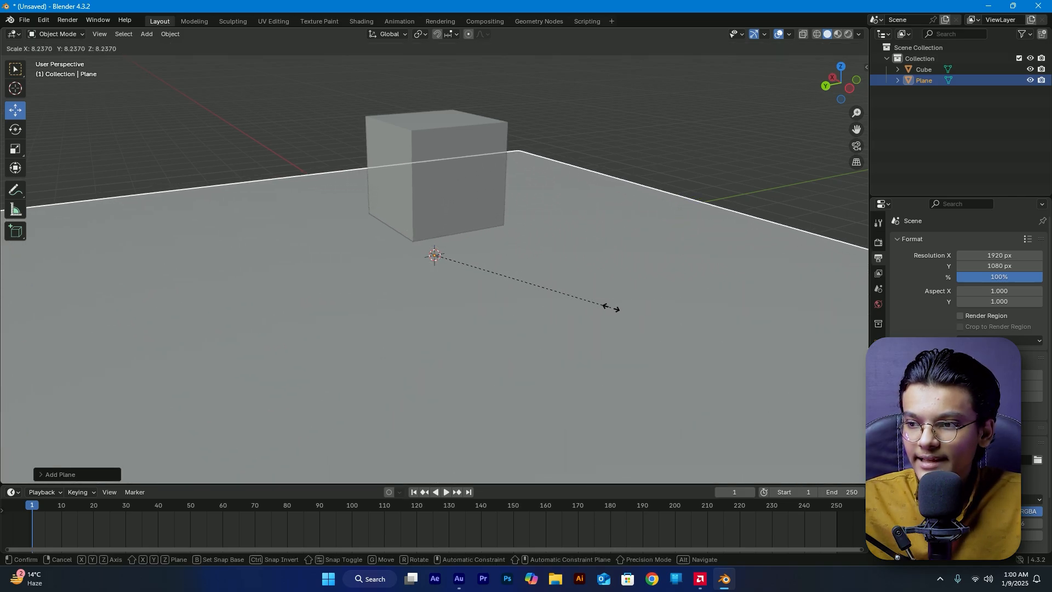
left_click(609, 304)
mouse_move(573, 359)
middle_mouse_down()
mouse_move(521, 337)
mouse_move(538, 350)
mouse_move(575, 348)
middle_mouse_up()
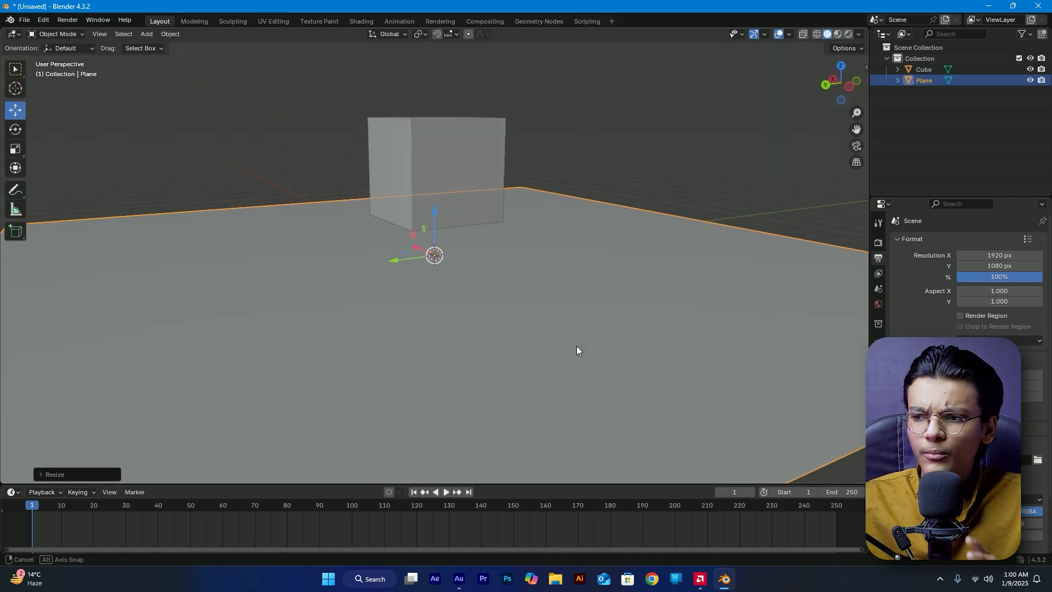
key("alt+a")
- Lower the cube along the Z axis until it rests on the plane, and deselect it
left_click(483, 220)
middle_click_drag(449, 167, 560, 382)
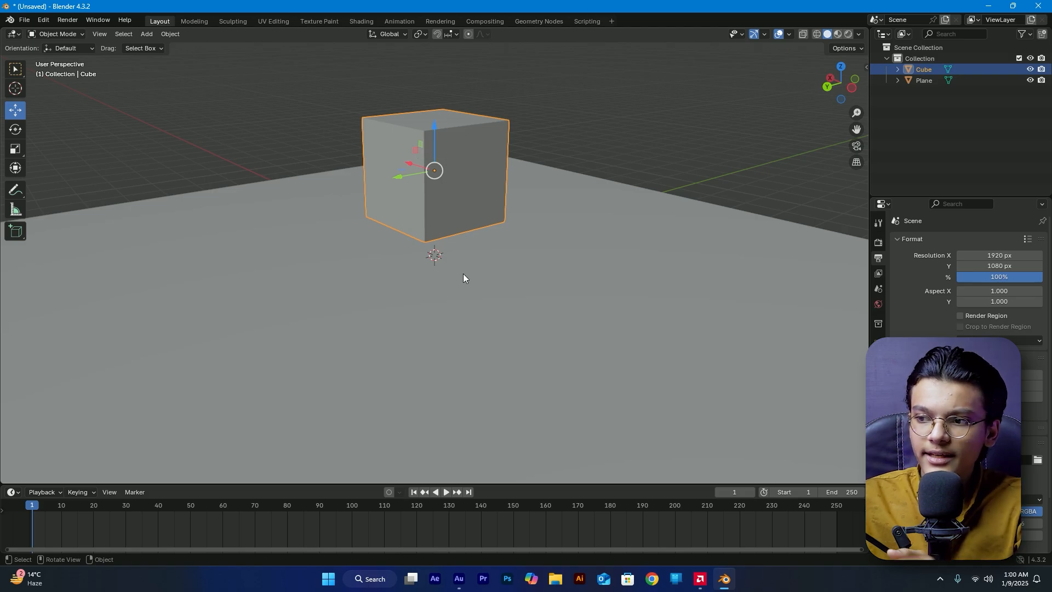
middle_click_drag(453, 284, 465, 305)
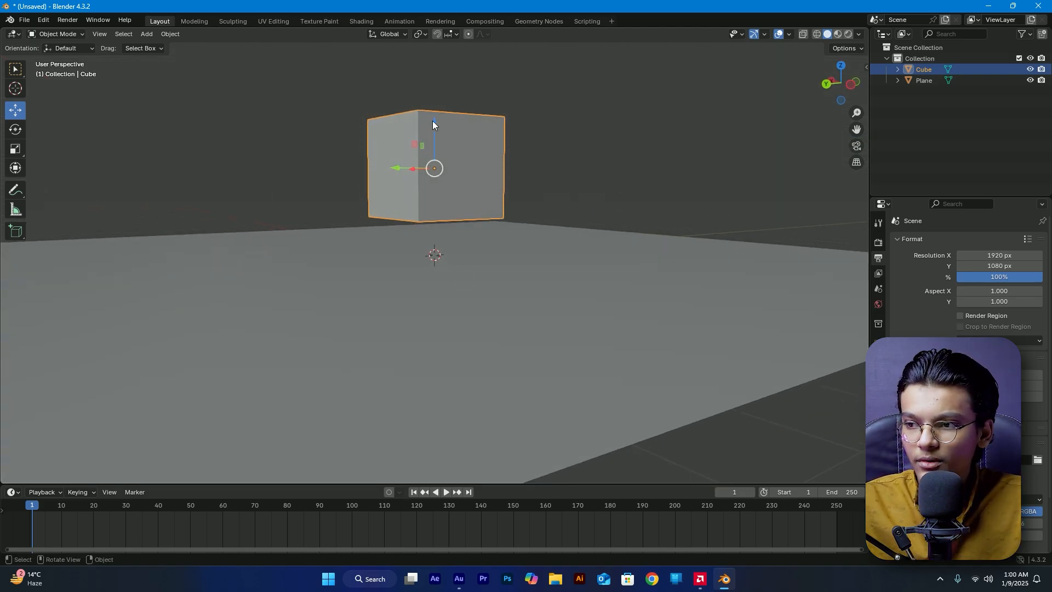
left_click_drag(435, 130, 457, 165)
left_click(567, 214)
middle_click_drag(566, 215, 551, 241)
scroll(429, 314, "down", 2)
middle_click_drag(426, 314, 422, 257)
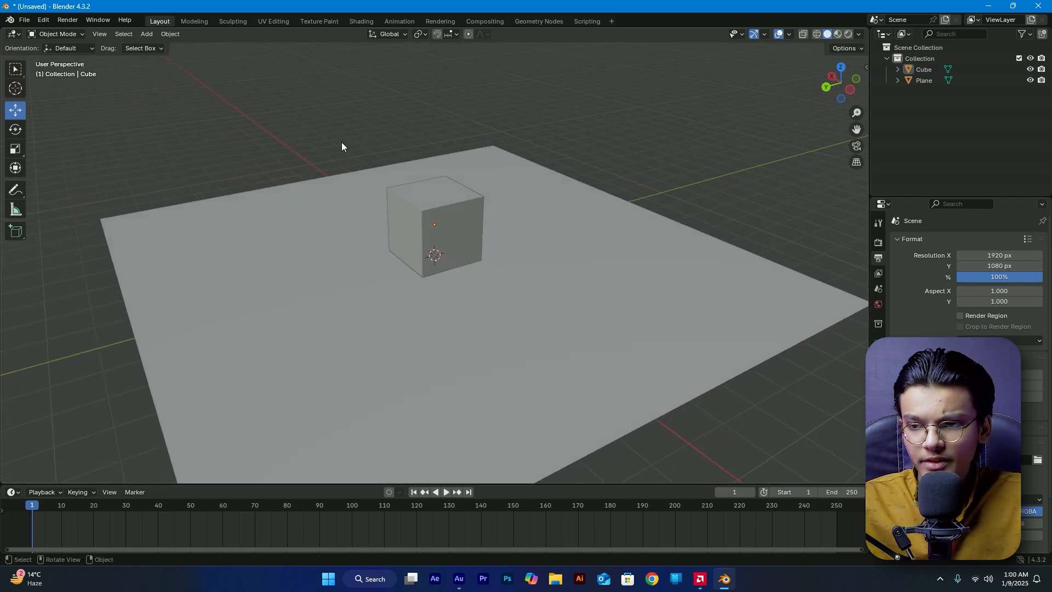
- Add a point light at the centre of the scene
key("shift+a")
mouse_move(344, 143)
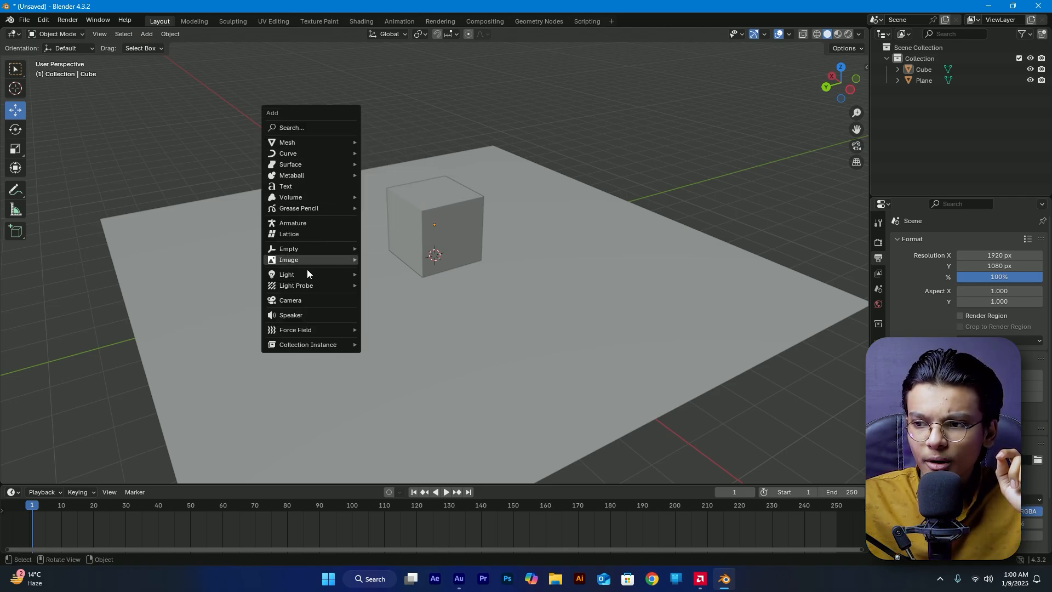
mouse_move(307, 275)
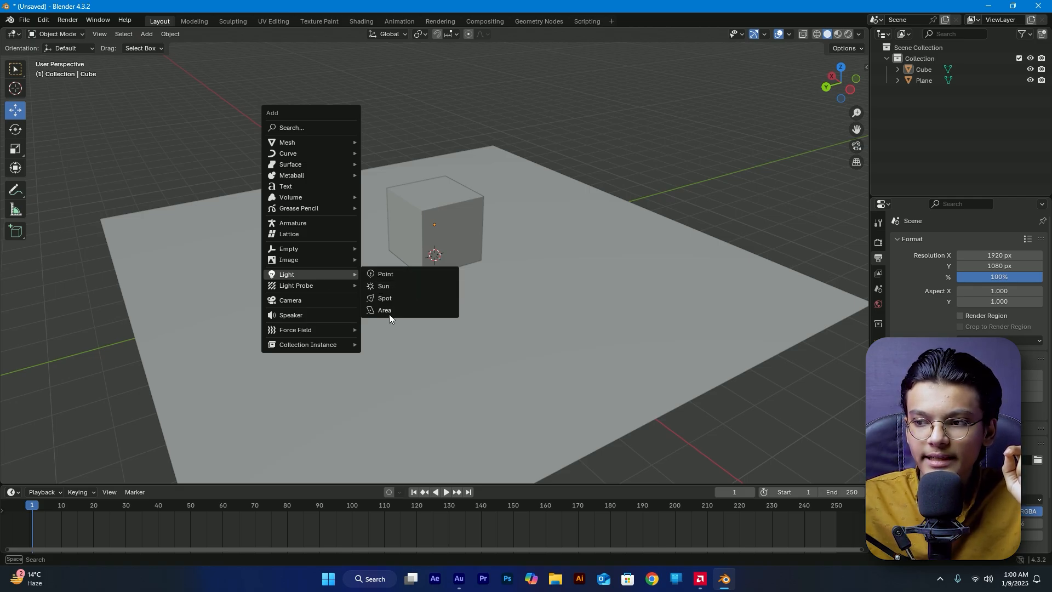
left_click(400, 273)
- Move the point light along X, Z and Y so it hangs above and beside the cube, and deselect it
middle_click_drag(432, 320, 433, 252)
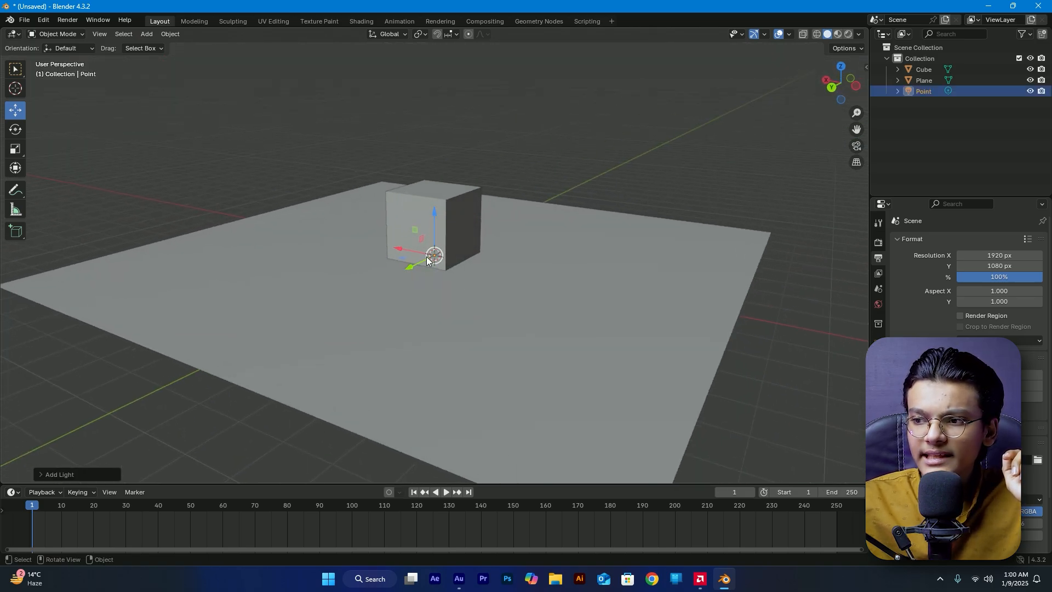
left_click_drag(397, 248, 475, 263)
left_click_drag(508, 225, 524, 51)
middle_click_drag(524, 50, 560, 169)
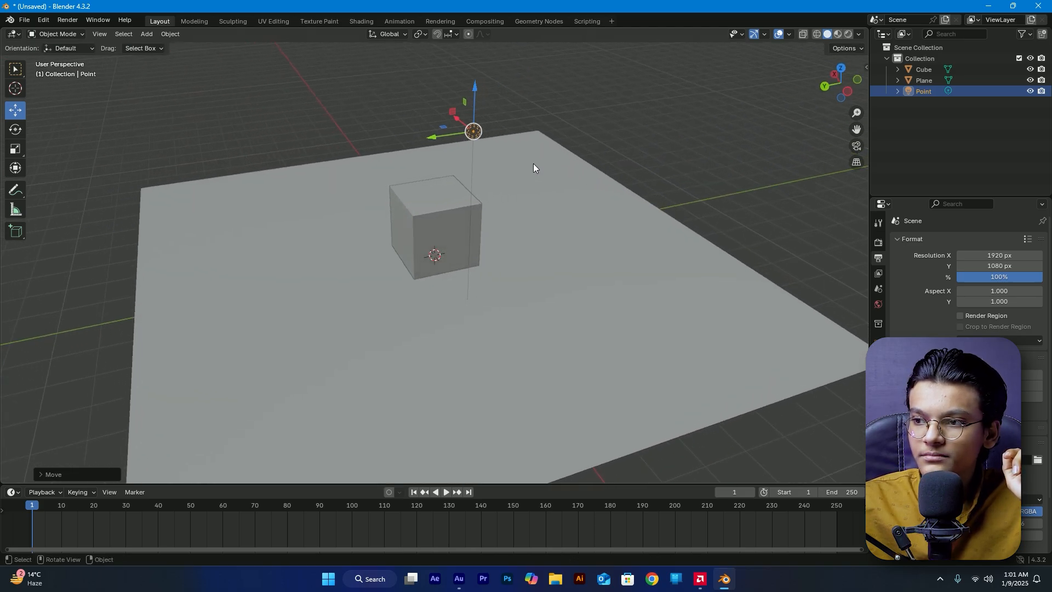
left_click_drag(433, 136, 386, 145)
middle_click_drag(281, 283, 341, 270)
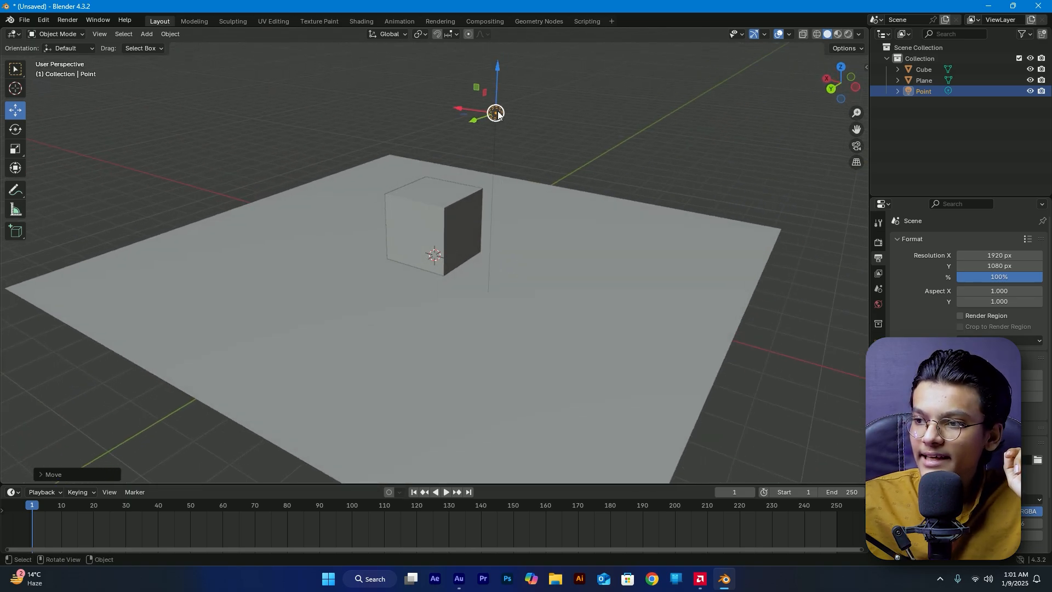
left_click(570, 168)
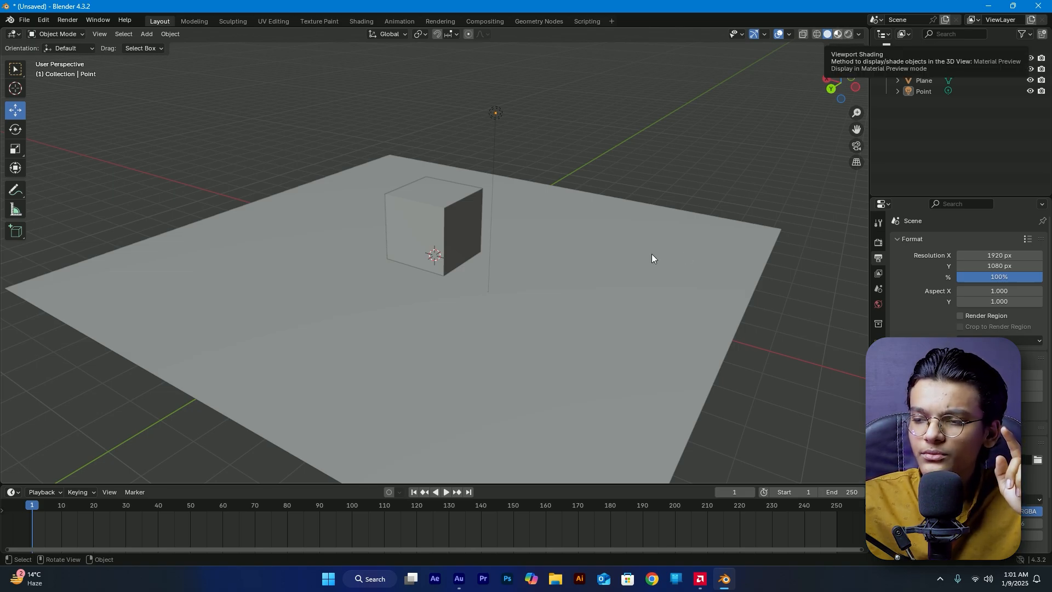
- Preview the scene in Material Preview shading and switch the viewport to Rendered shading
mouse_move(602, 311)
middle_mouse_down()
mouse_move(543, 316)
mouse_move(606, 306)
mouse_move(452, 295)
mouse_move(517, 333)
mouse_move(426, 299)
mouse_move(432, 287)
mouse_move(444, 295)
middle_mouse_up()
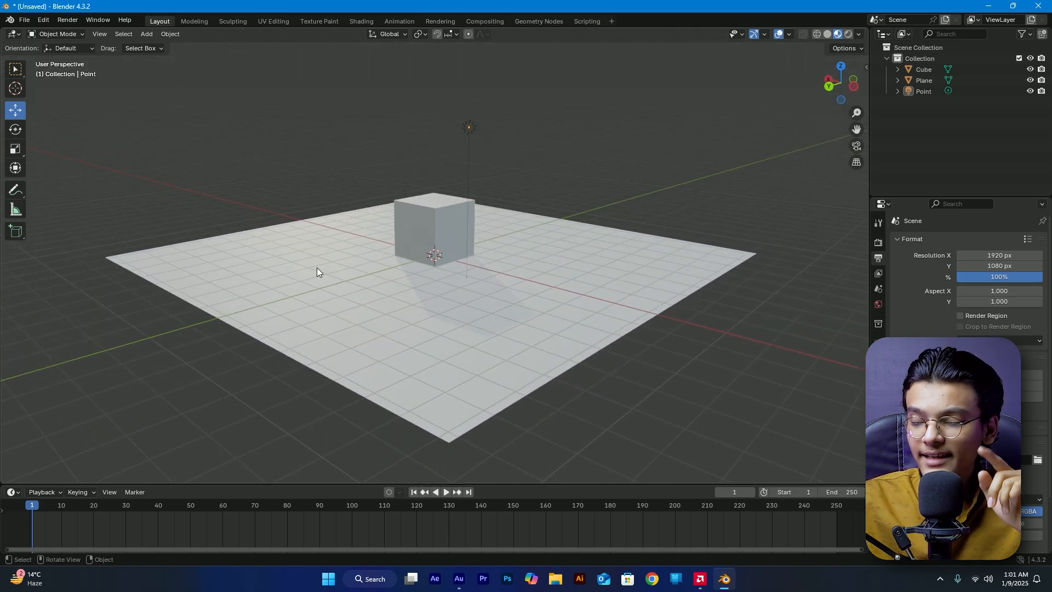
left_click(848, 34)
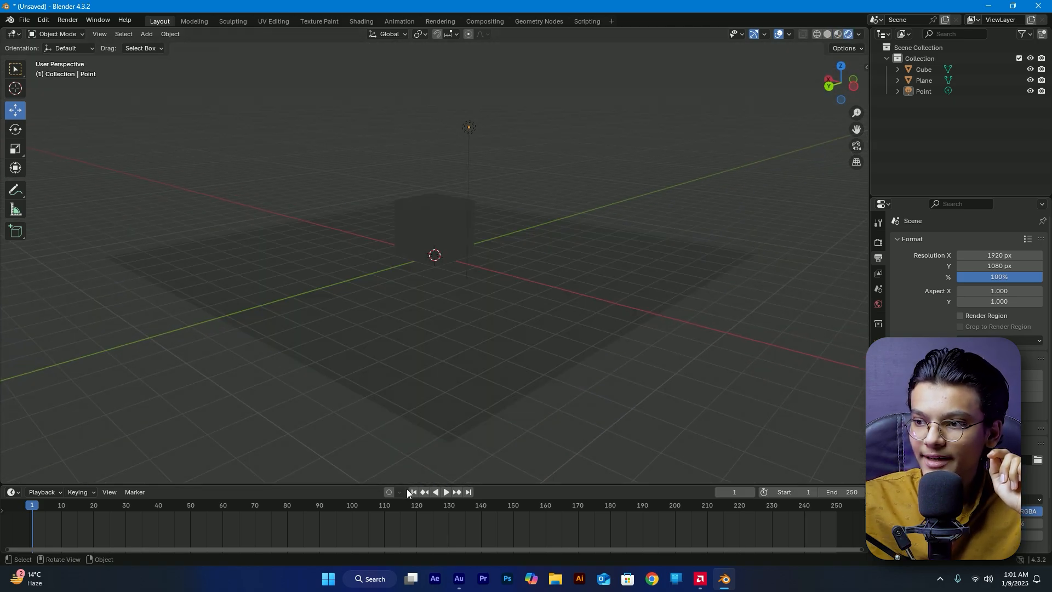
mouse_move(594, 400)
middle_mouse_down()
mouse_move(689, 428)
mouse_move(629, 441)
mouse_move(584, 418)
middle_mouse_up()
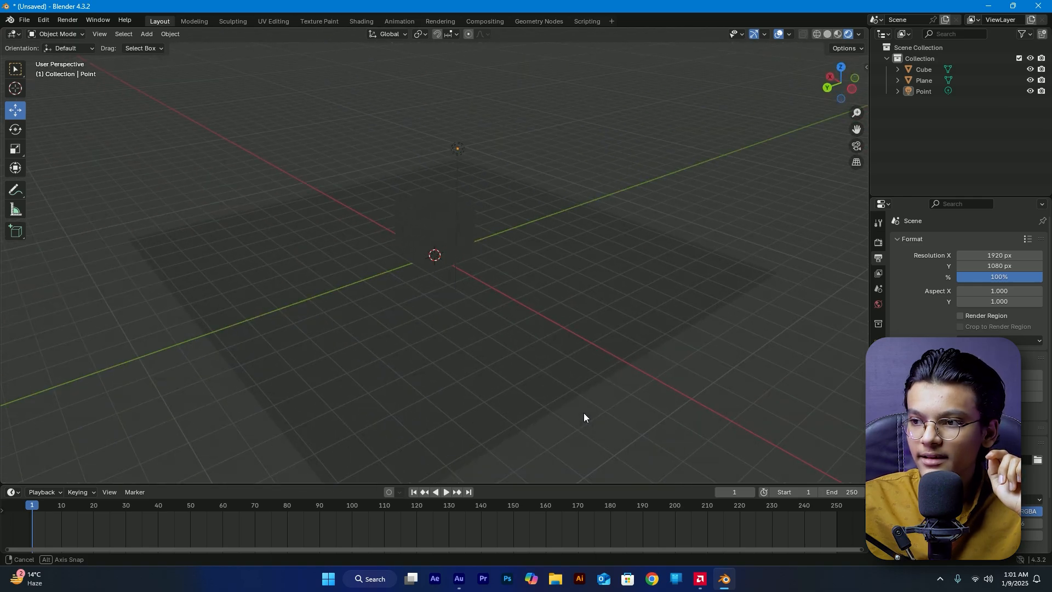
- Select the point light and raise its power to 208.8 W in its light properties
left_click(458, 149)
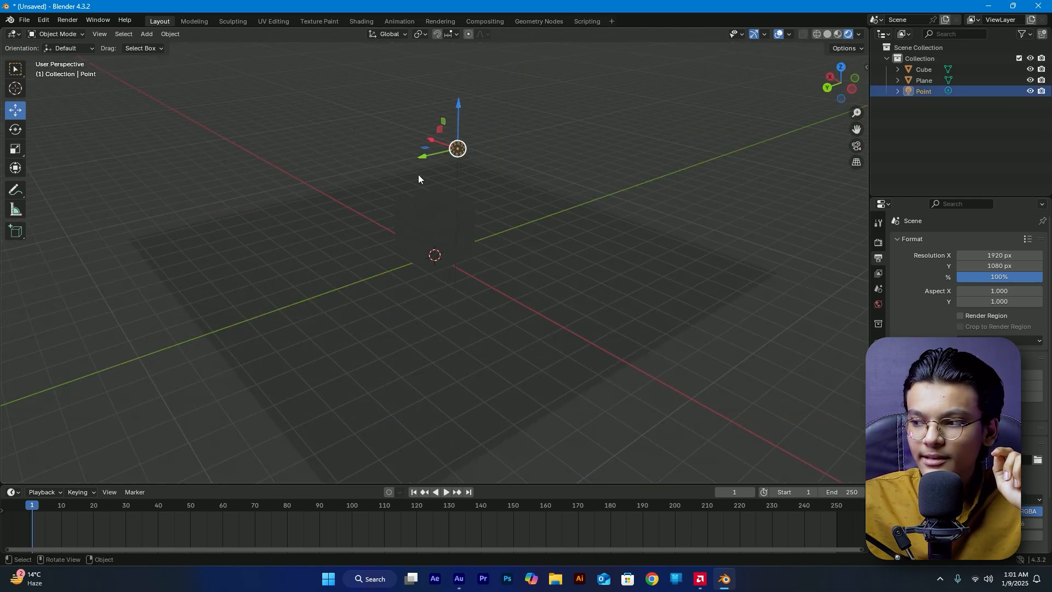
left_click(515, 160)
left_click(460, 149)
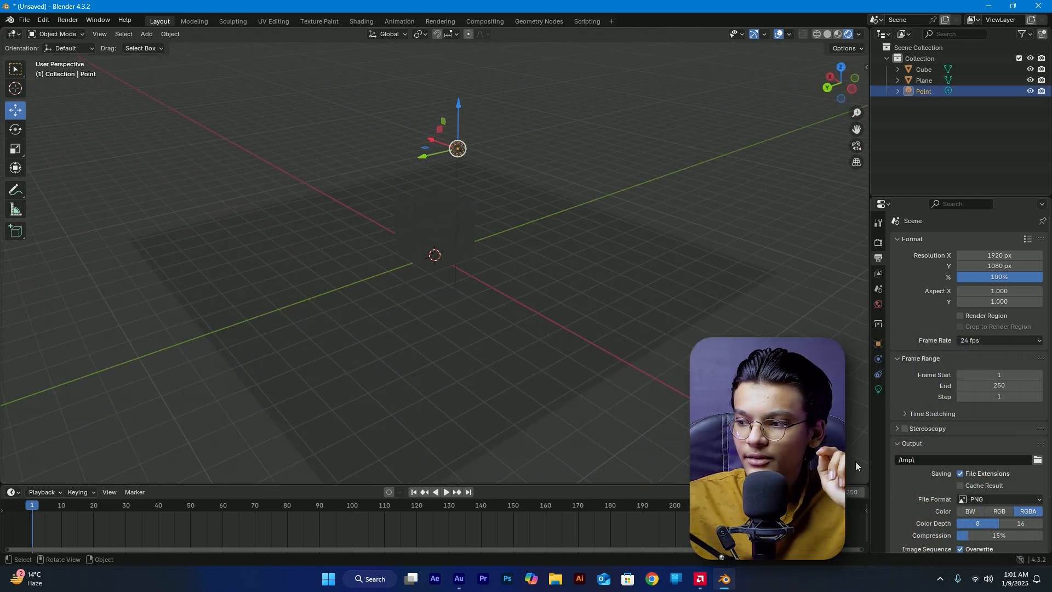
left_click(879, 392)
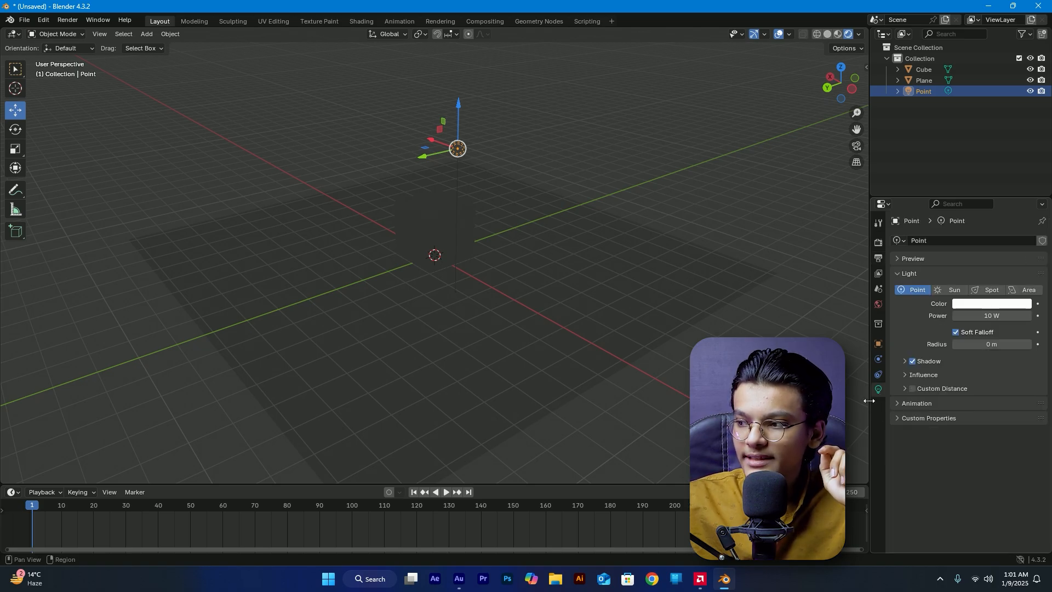
mouse_move(981, 315)
left_mouse_down()
mouse_move(1035, 315)
mouse_move(975, 317)
left_mouse_up()
middle_click_drag(603, 408, 557, 413)
scroll(405, 263, "up", 6)
middle_click_drag(471, 302, 570, 301)
scroll(402, 291, "down", 4)
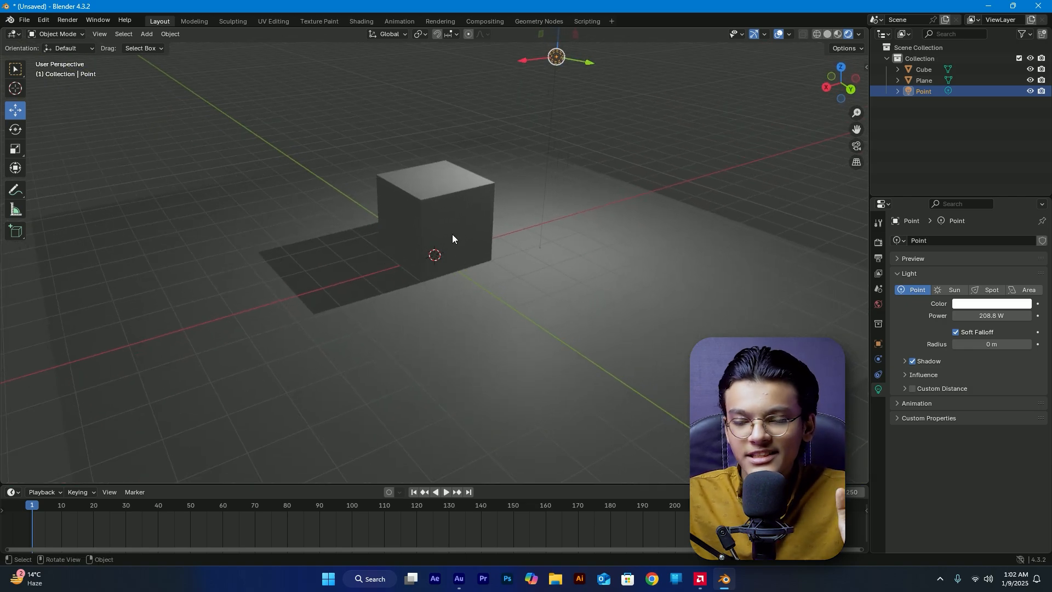